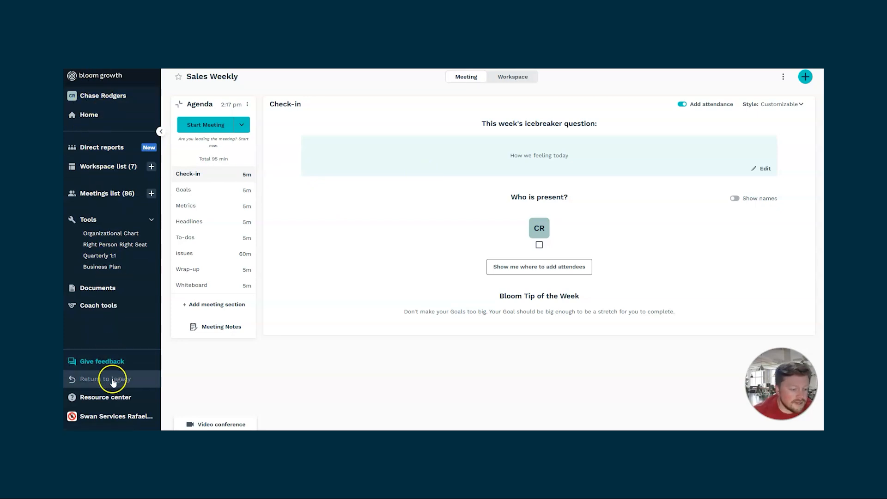
- Browse the meetings list through My meetings, Quarterly Alignment and Others, then return to the Sales Weekly meeting
left_click(107, 193)
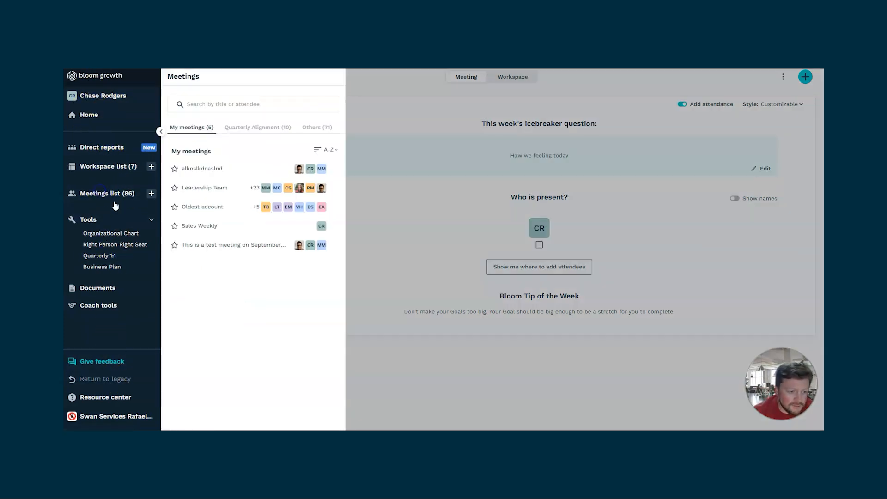
left_click(249, 129)
left_click(315, 129)
left_click(183, 129)
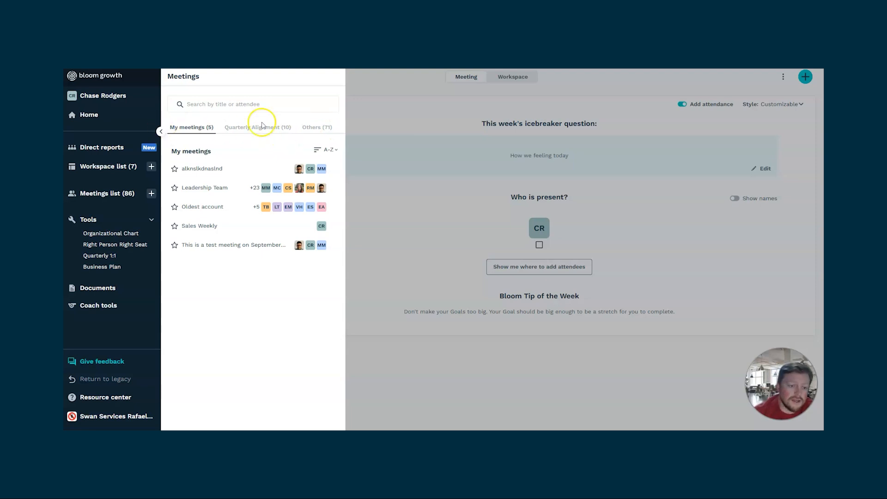
left_click(443, 156)
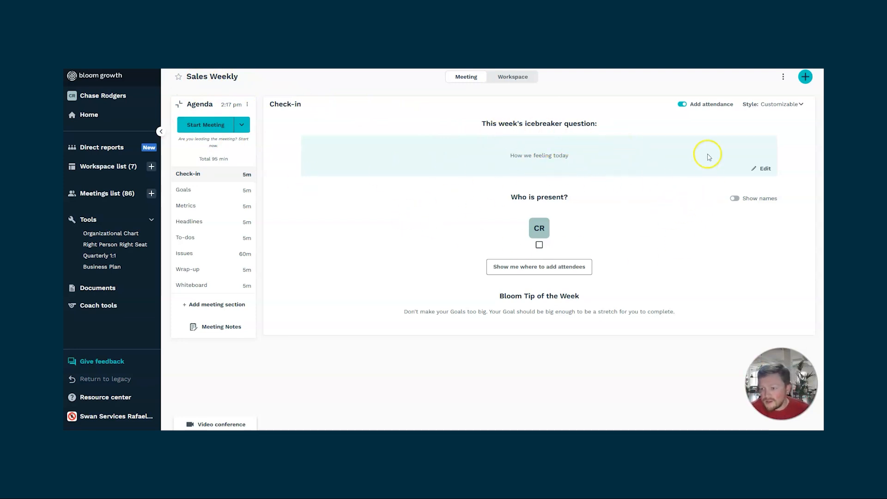
- Change the check-in style to Traditional check-in, and after that to Generate an icebreaker
left_click(802, 106)
left_click(769, 135)
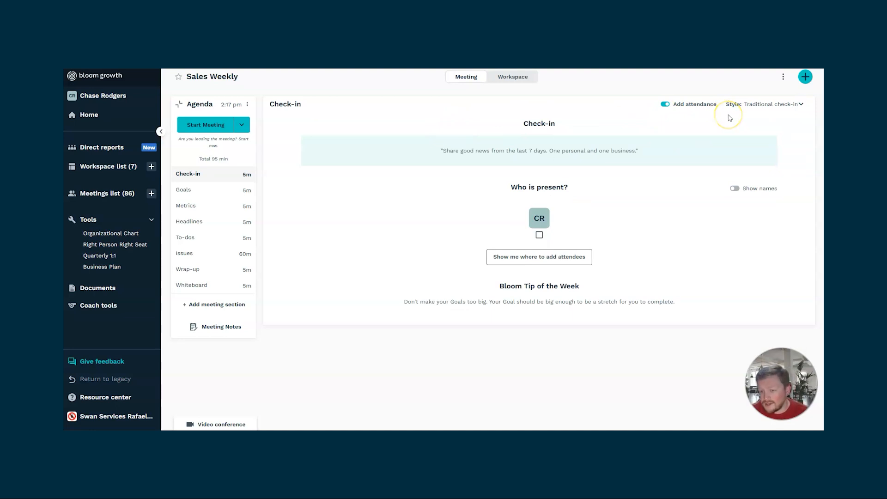
left_click(752, 107)
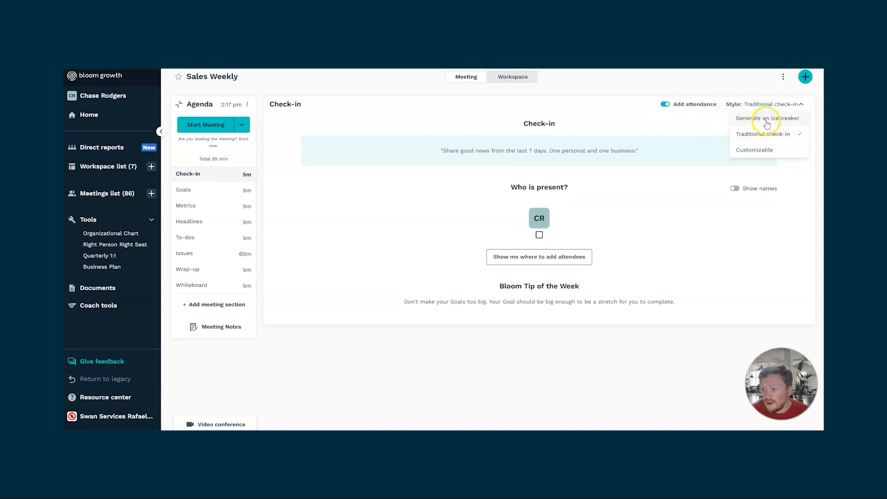
left_click(766, 121)
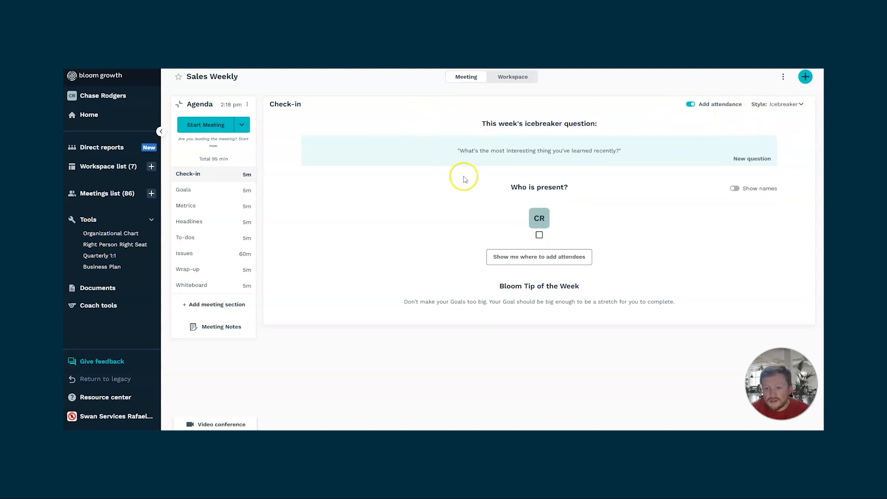
- Generate a new icebreaker question three times, then set the check-in style back to Customizable
left_click(759, 159)
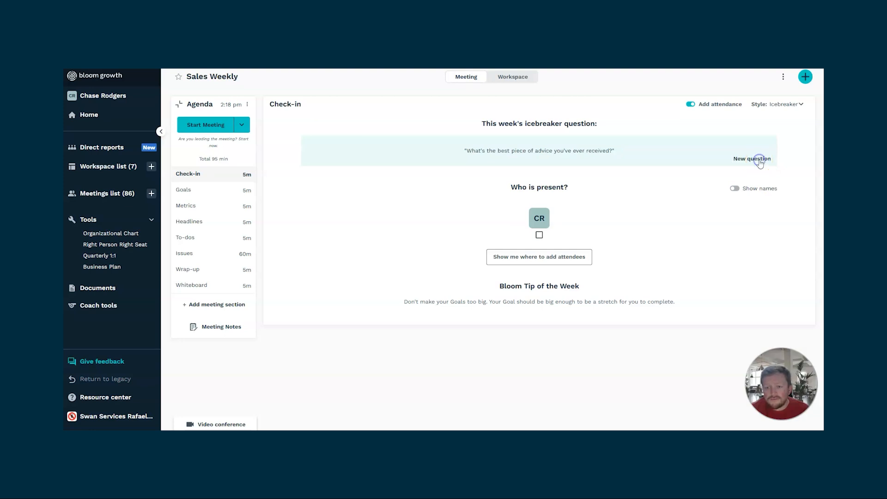
left_click(759, 159)
left_click(759, 161)
left_click(783, 104)
left_click(769, 148)
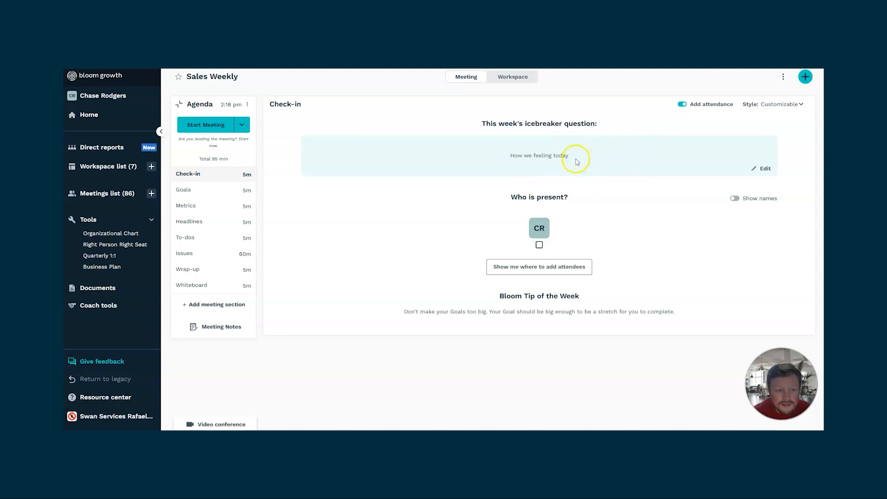
- Look at the meeting's attendee dialog, including adding and viewing attendees, and close it
left_click(248, 106)
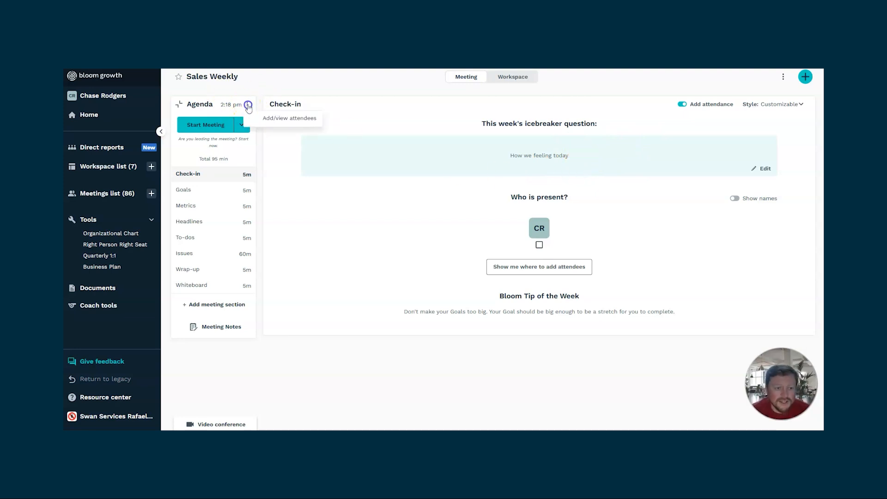
left_click(292, 119)
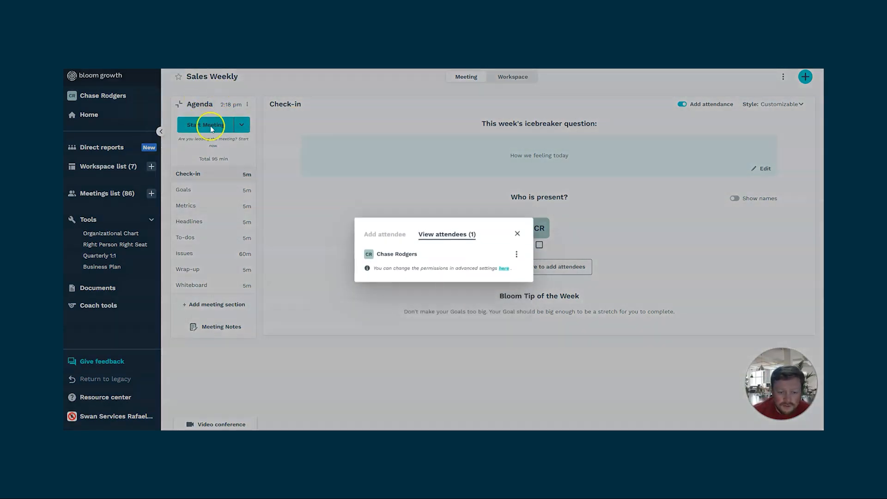
left_click(395, 232)
left_click(447, 221)
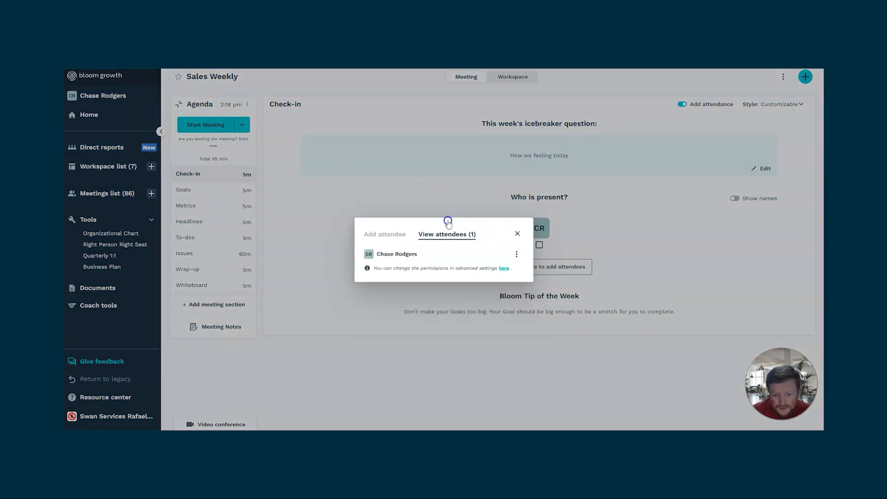
left_click(518, 233)
- Look at the Check-in section's agenda options and try moving the Goals section within the agenda
left_click(252, 176)
left_click(266, 168)
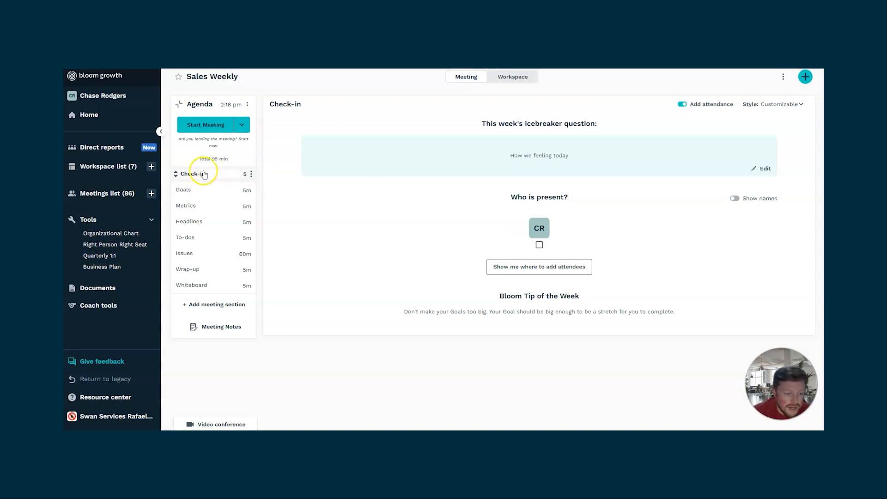
left_click(259, 149)
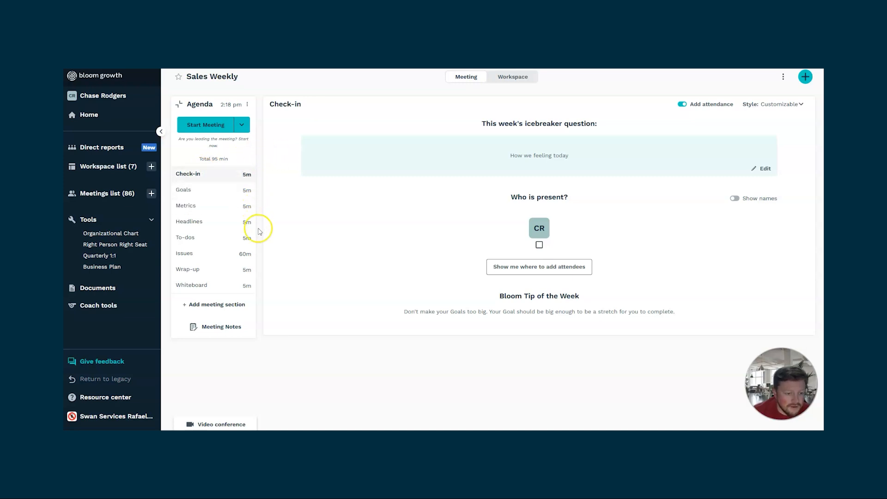
left_click_drag(176, 190, 198, 200)
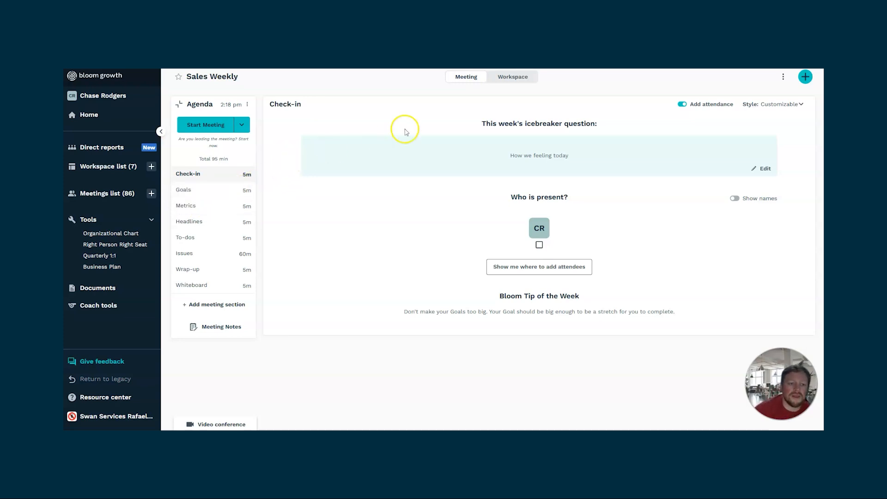
- Review the available special session types, then start the regular Sales Weekly meeting
left_click(241, 125)
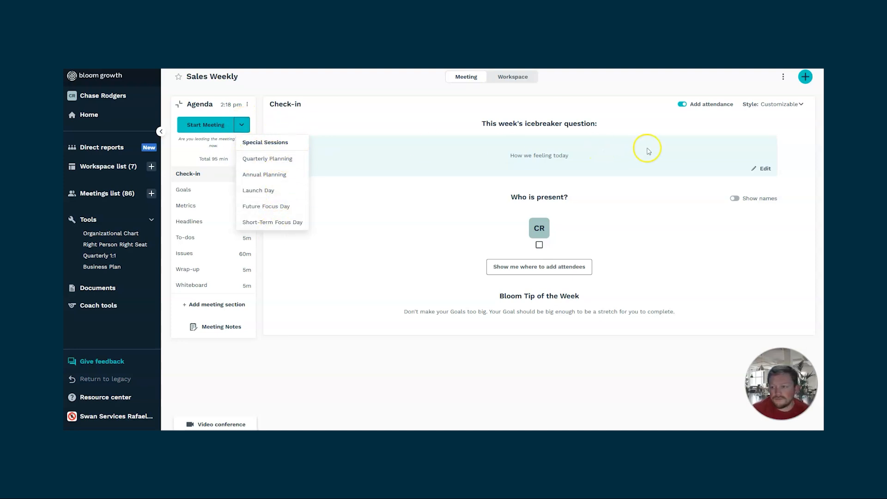
left_click(361, 111)
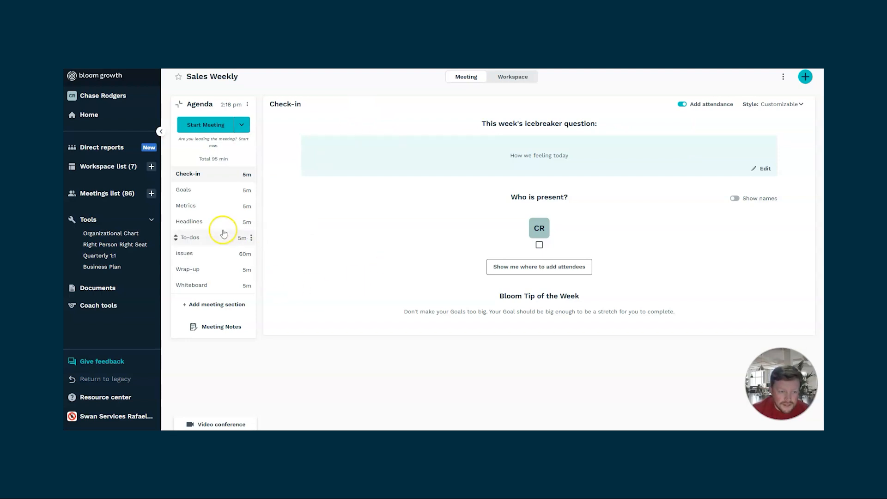
left_click(217, 125)
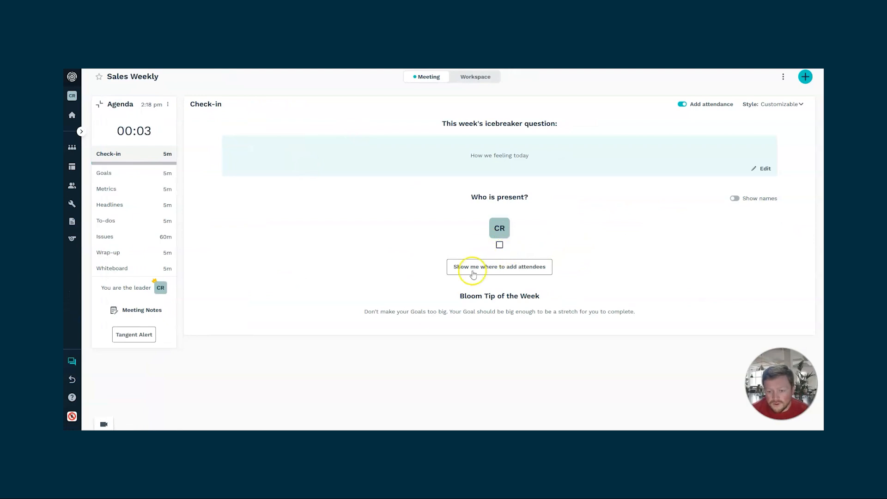
- Show the attendees' names in the check-in attendance area, then hide them again
left_click(736, 200)
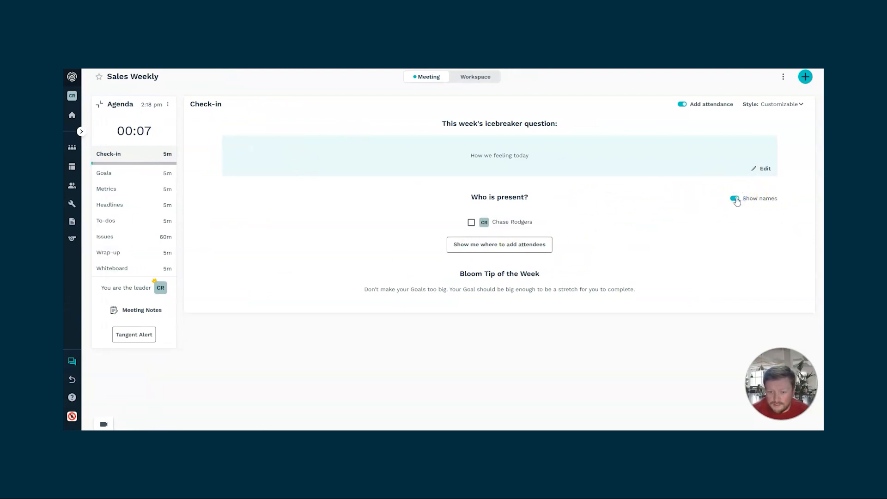
left_click(737, 201)
- Go to the Goals section of the agenda and check which item types can be quickly created
left_click(113, 182)
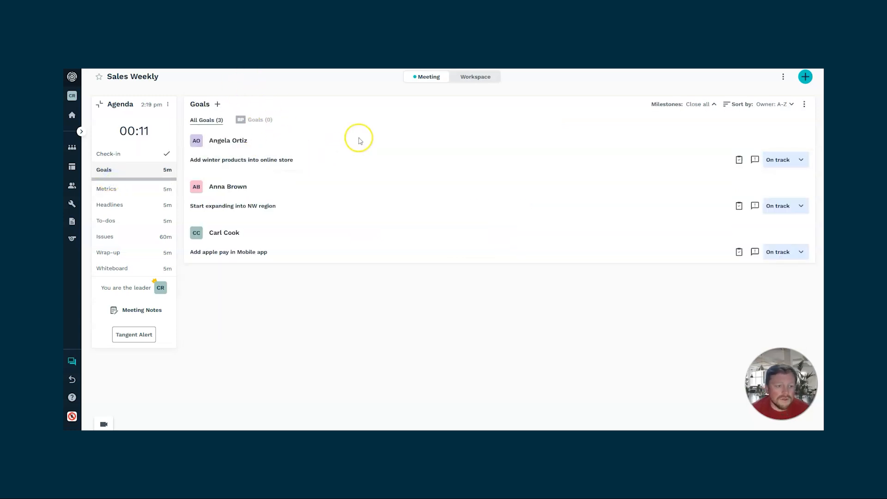
left_click(809, 77)
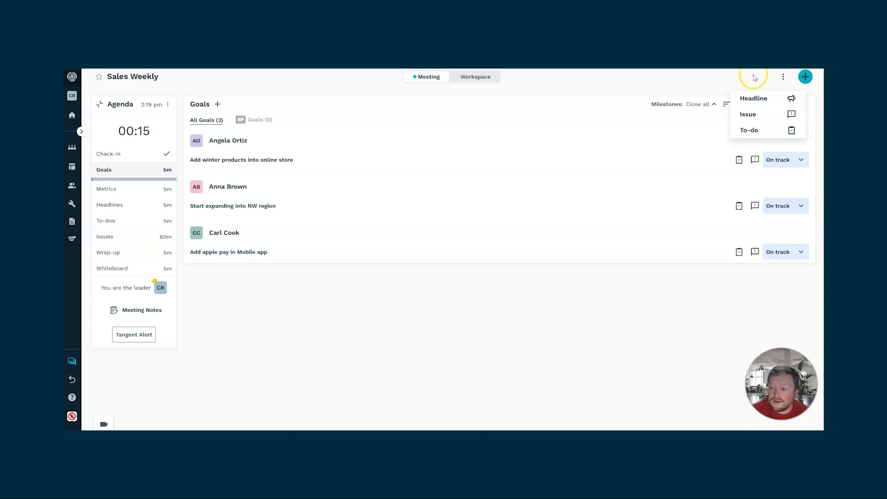
left_click(707, 76)
- Set the milestones display in the Goals section to Open all
left_click(712, 104)
left_click(705, 136)
left_click(715, 105)
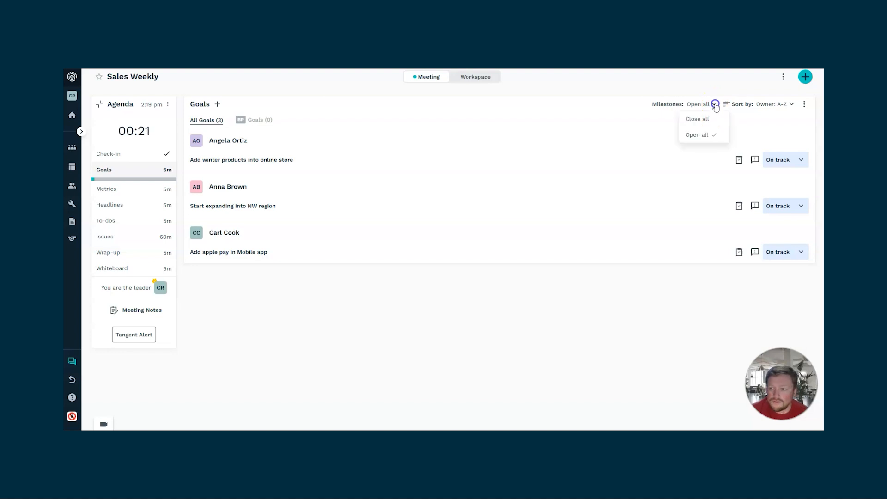
left_click(771, 114)
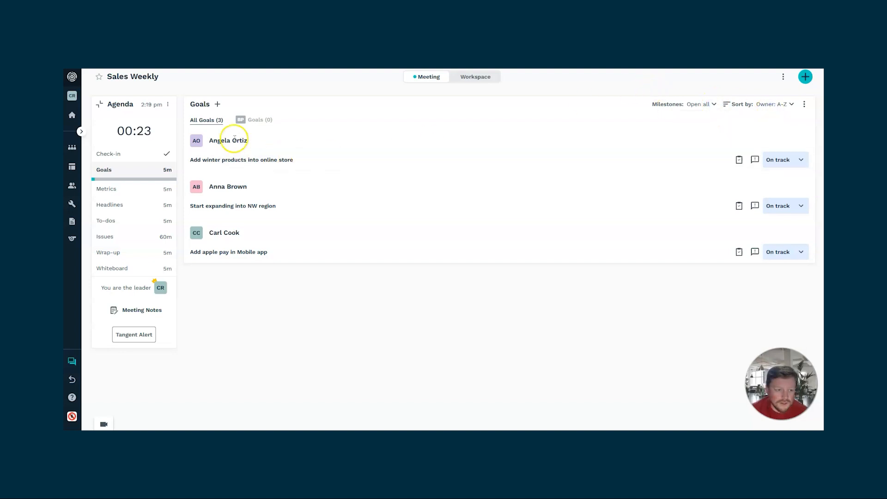
- Add a milestone named "Test Milestone" to the goal "Add winter products into online store"
left_click(221, 160)
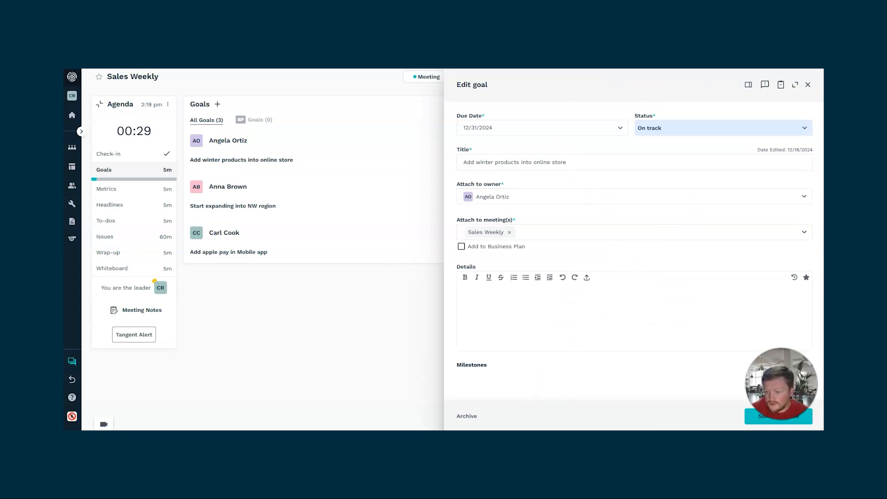
left_click(781, 362)
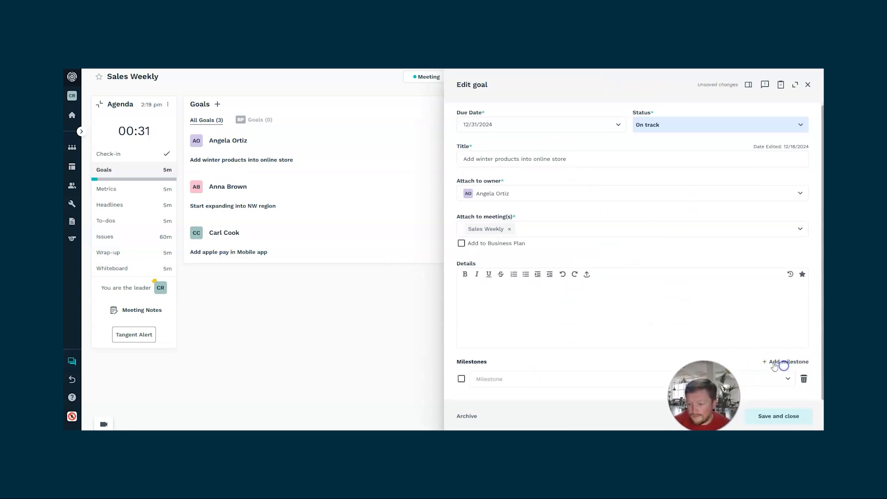
left_click(531, 379)
type("Test Milestone")
left_click(650, 358)
left_click(548, 397)
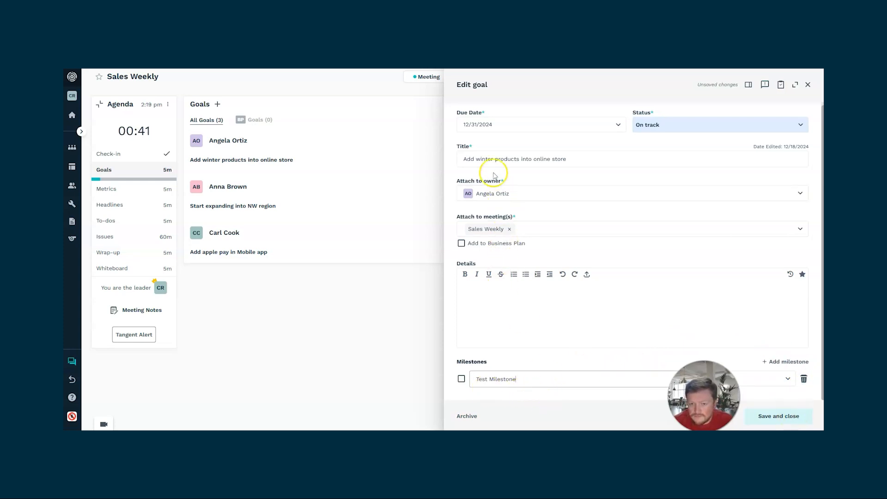
- Set the Test Milestone's due date to 12/27/2024 and save the goal
left_click(768, 412)
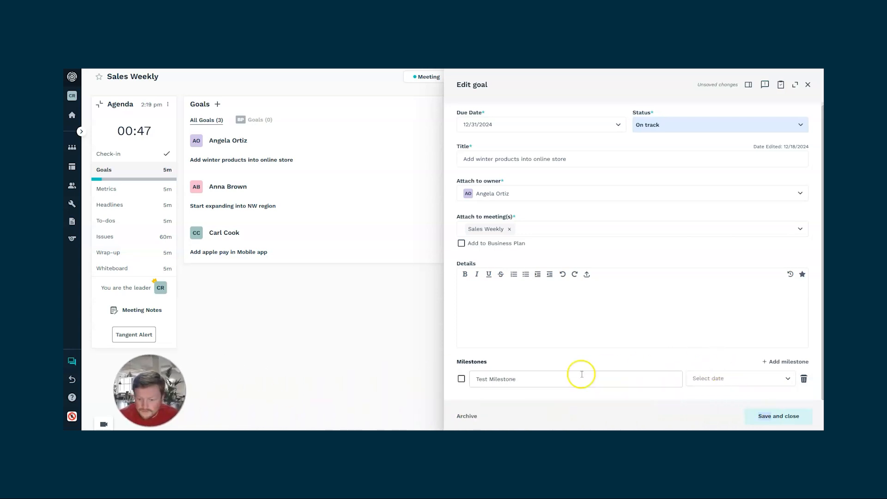
left_click(707, 377)
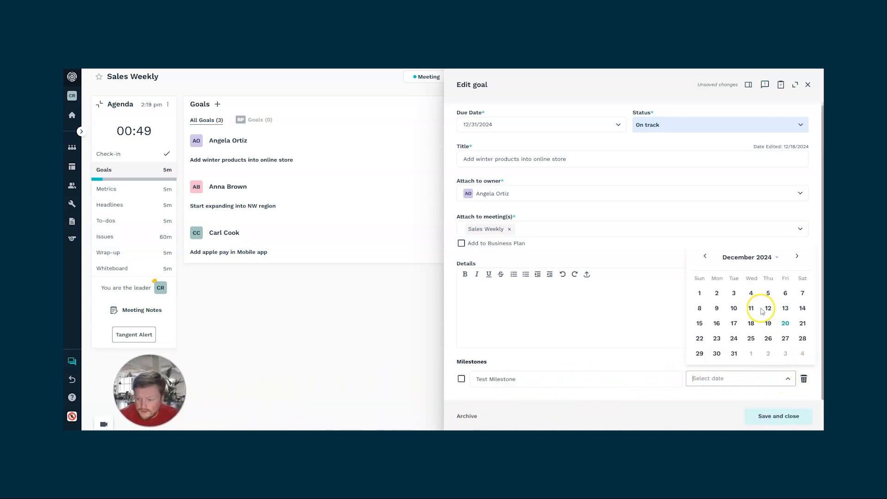
left_click(785, 338)
left_click(765, 417)
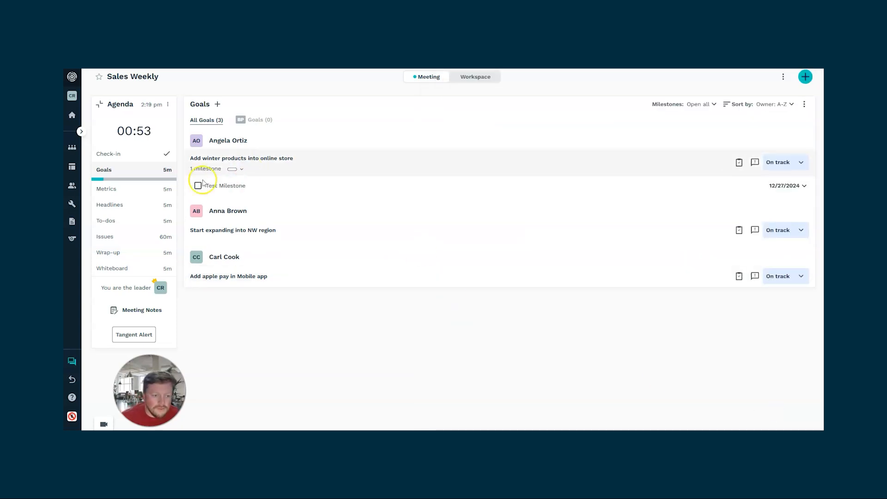
- Set the milestones display to Close all, then check the business plan goals and return to all goals
left_click(700, 104)
left_click(693, 122)
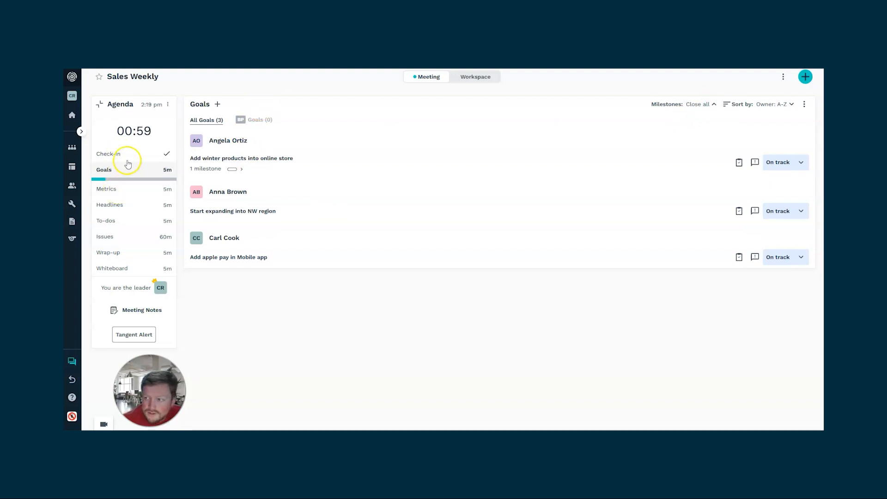
left_click(260, 121)
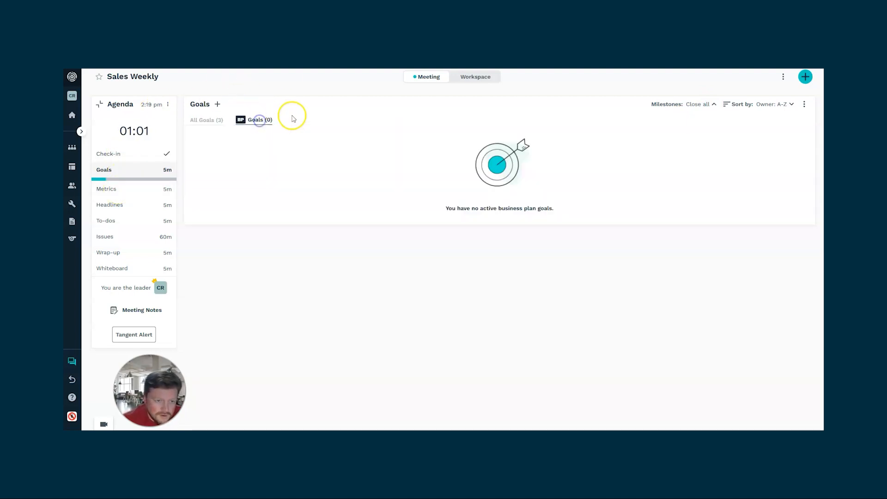
left_click(198, 120)
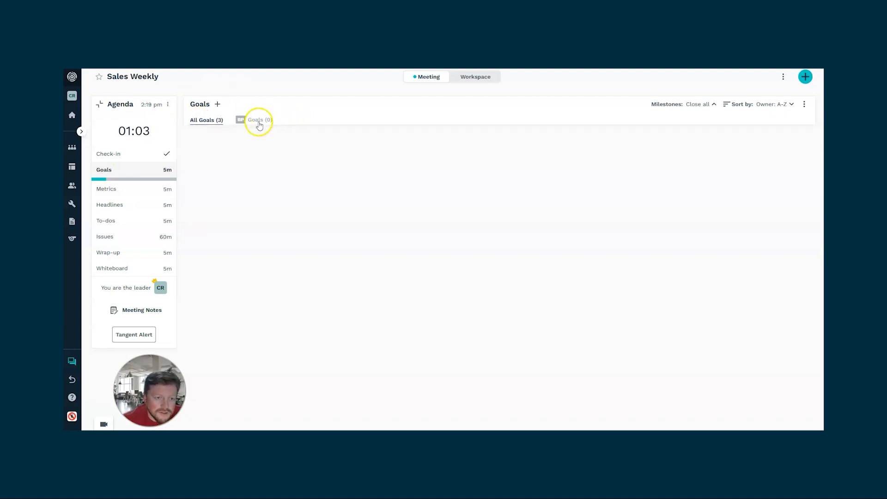
- Go to the Metrics section of the agenda and try the option to sync the legacy metrics order
left_click(130, 188)
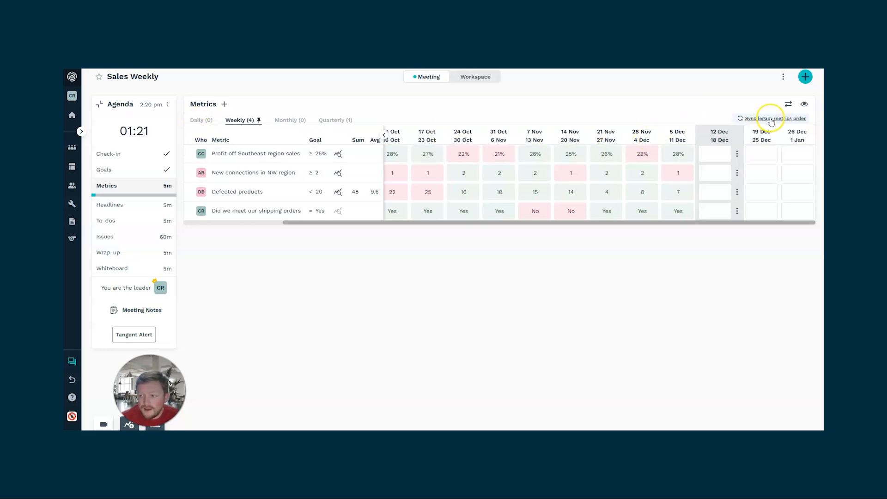
left_click(783, 119)
left_click(516, 279)
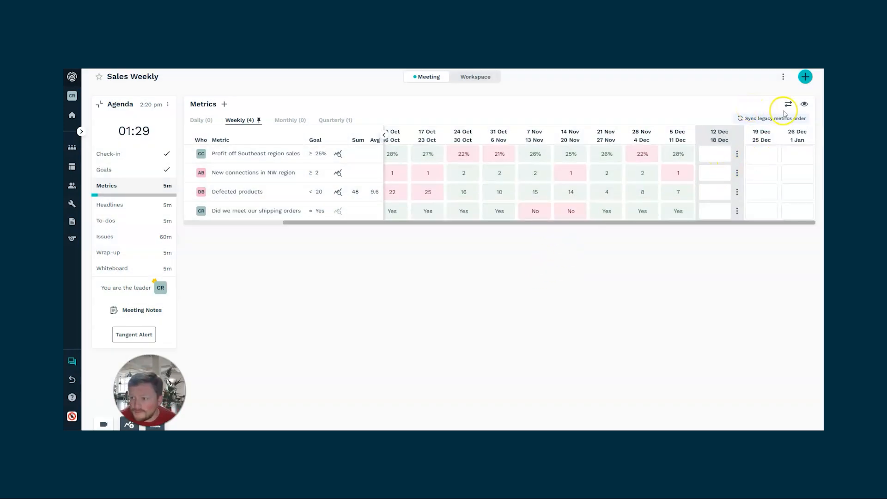
- Turn on the color scale in the metrics table's display settings
left_click(804, 104)
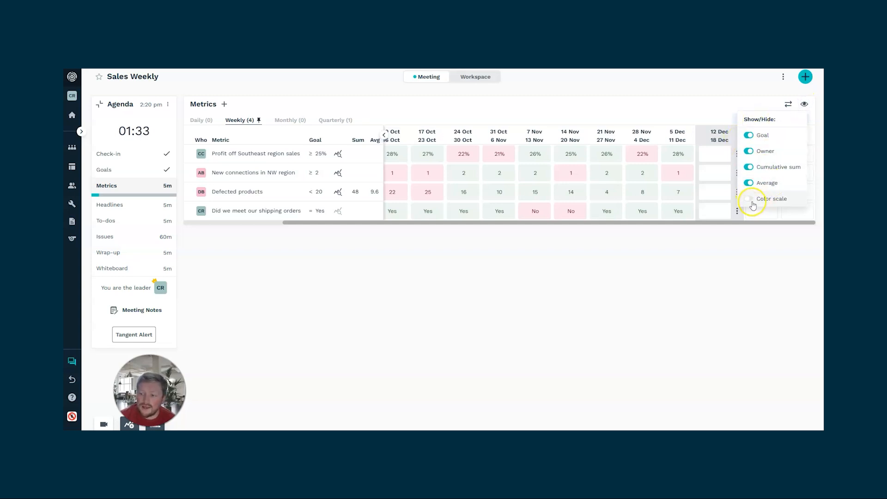
left_click(749, 200)
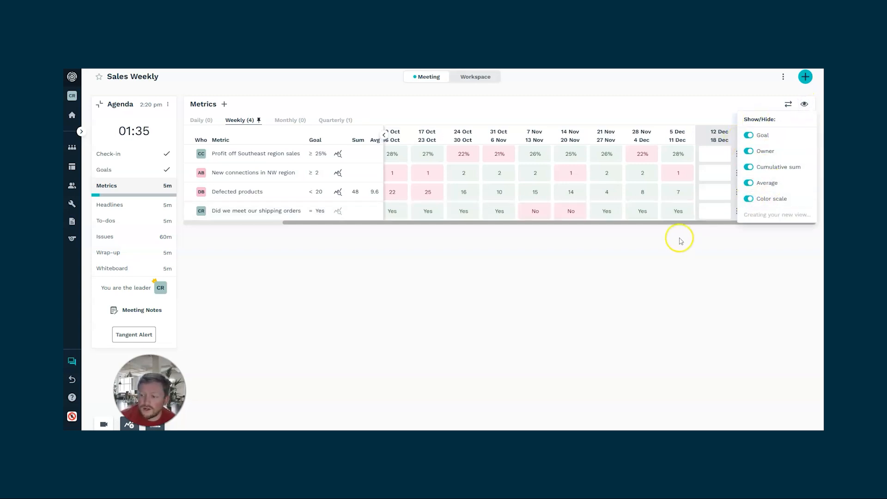
- Close the display settings and set the Profit off Southeast region sales value for 24 Oct–30 Oct to 5%
left_click(500, 243)
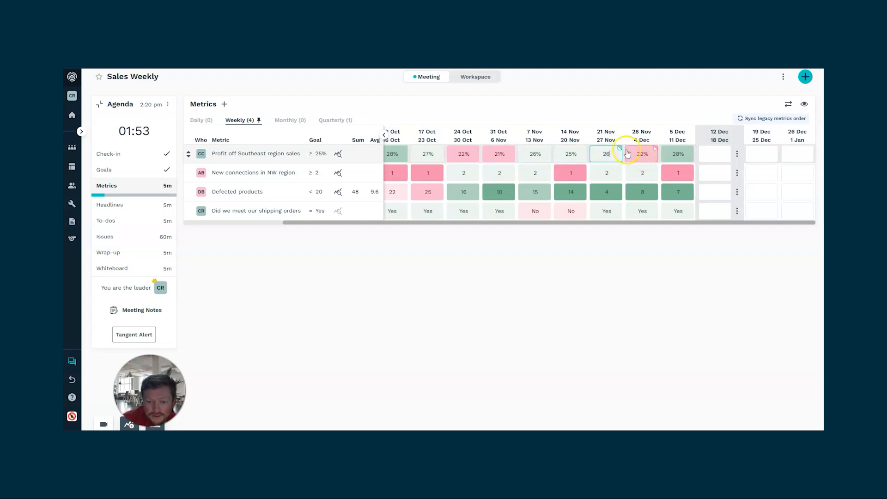
left_click(468, 152)
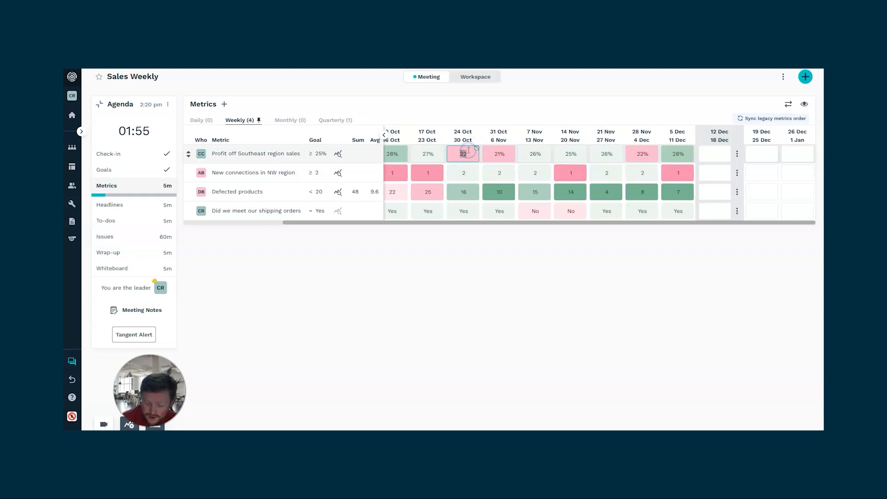
type("5")
left_click(467, 171)
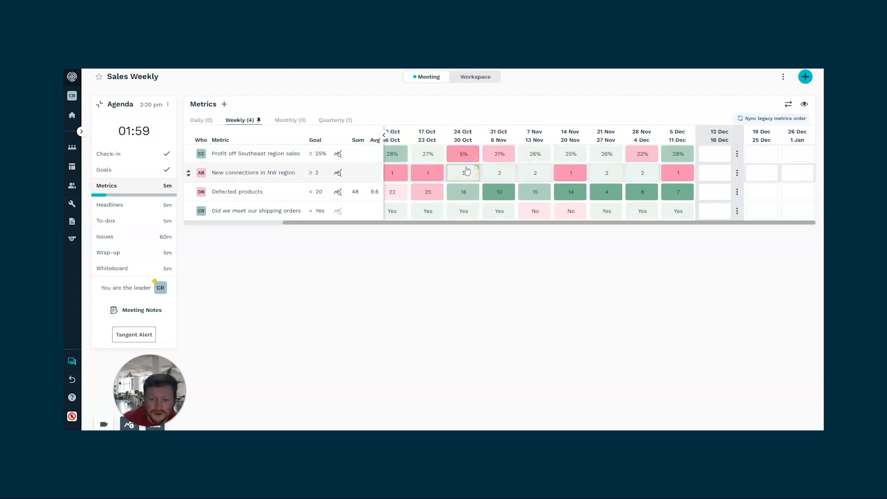
left_click(533, 194)
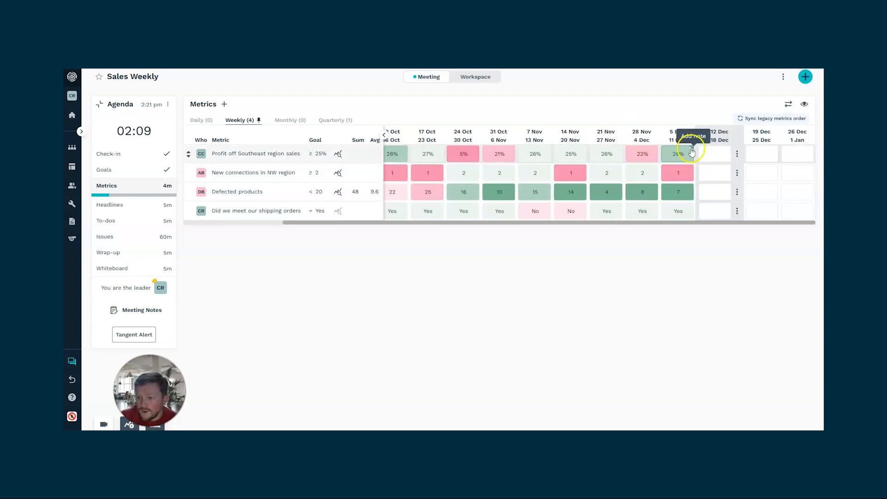
- Add the note "Because of holiday sales" to the 5 Dec–11 Dec Southeast profit value, save it, and reopen it to check
left_click(691, 153)
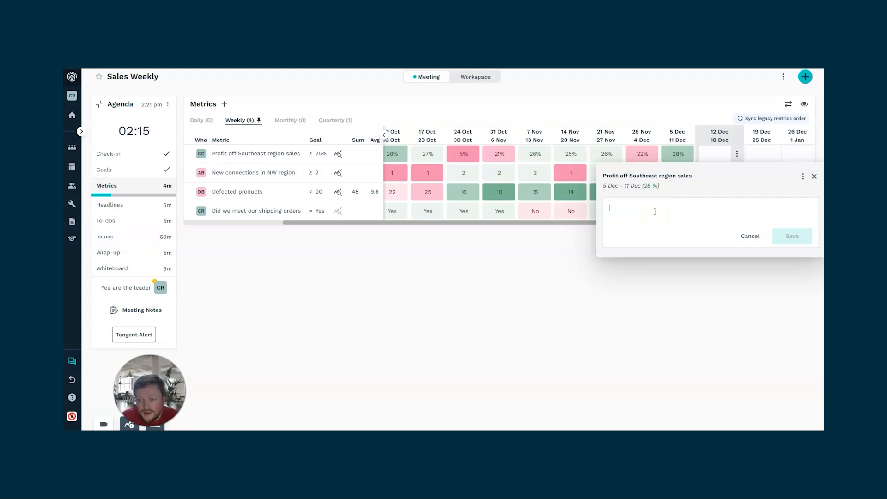
type("Because of holiday sales")
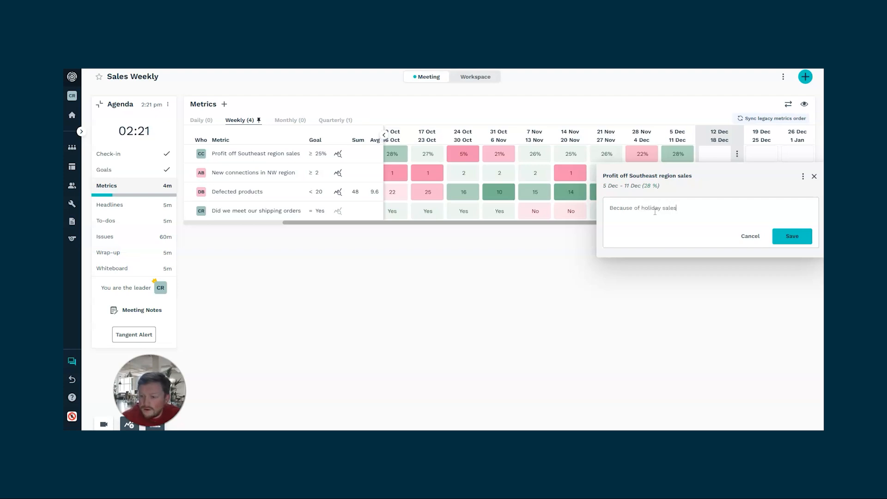
left_click(792, 236)
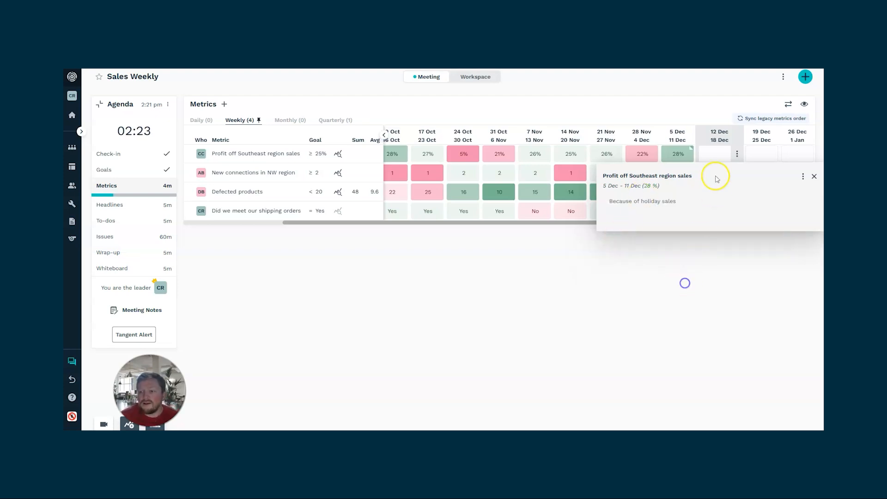
left_click(815, 177)
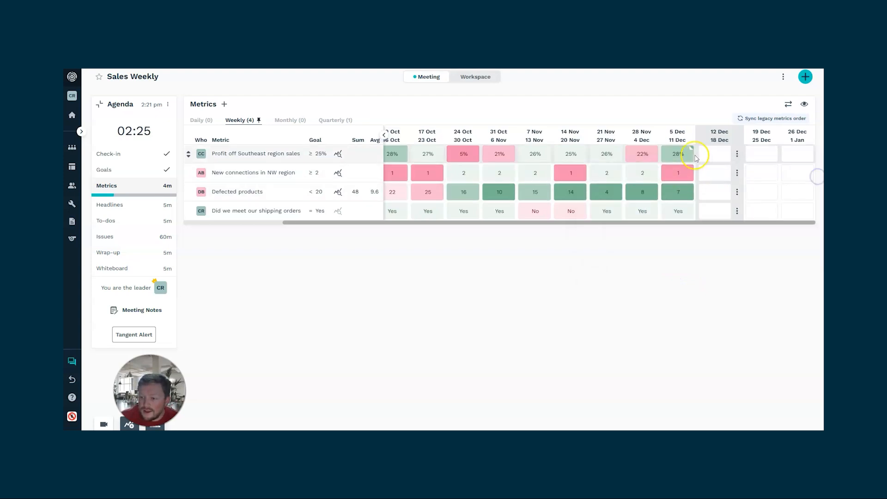
left_click(694, 151)
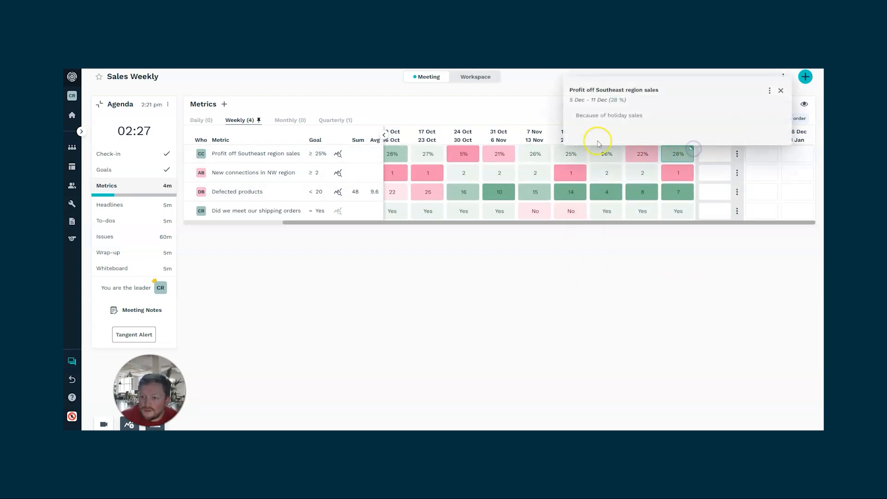
left_click(781, 91)
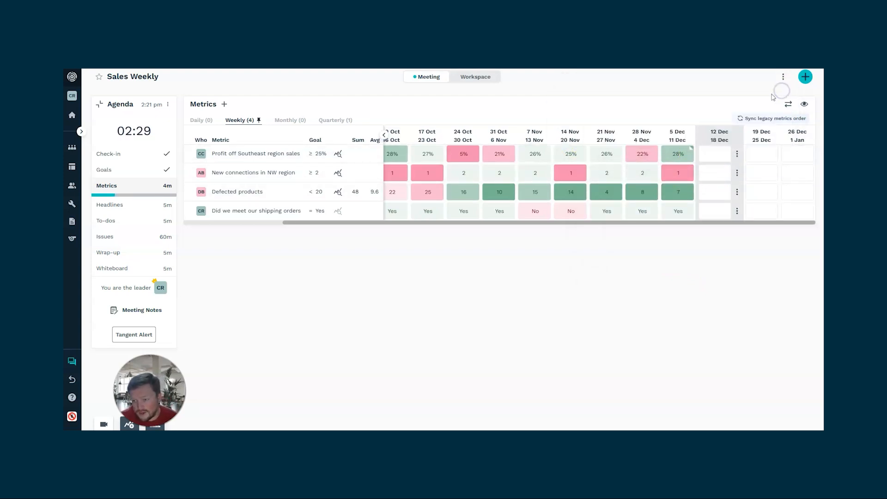
left_click(793, 105)
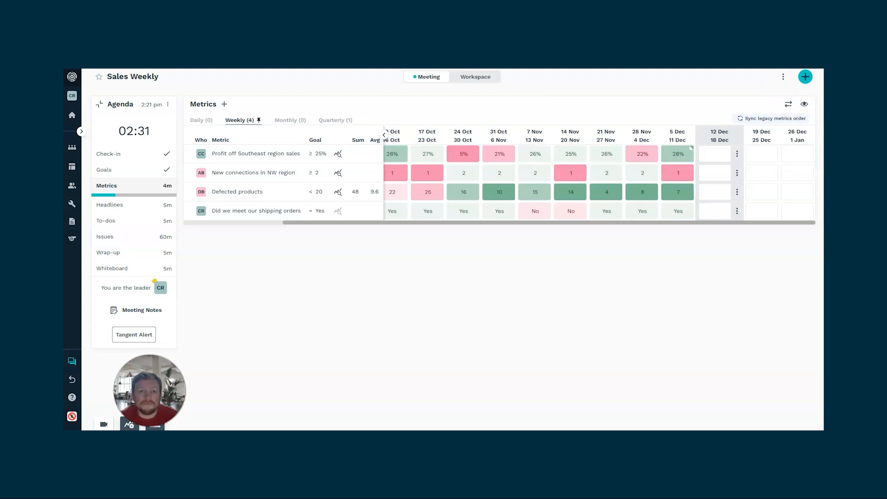
- Start a new weekly metric titled "Rolling" with a goal of 50
left_click(224, 104)
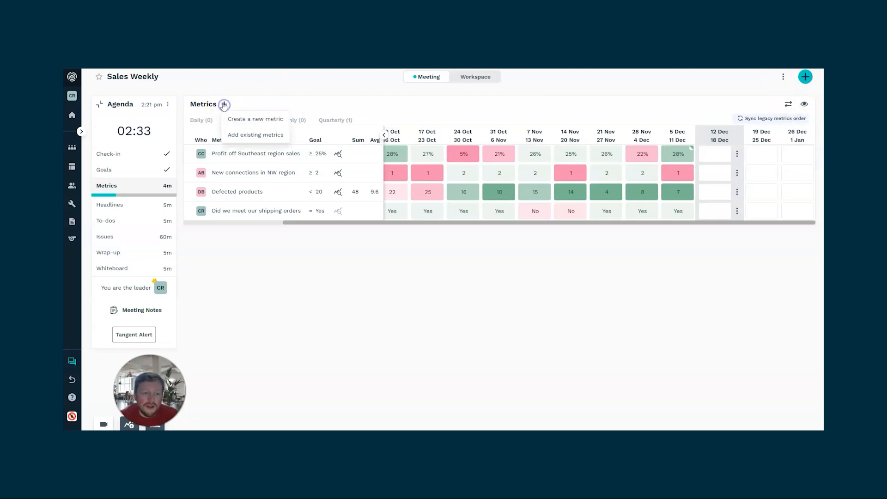
left_click(278, 121)
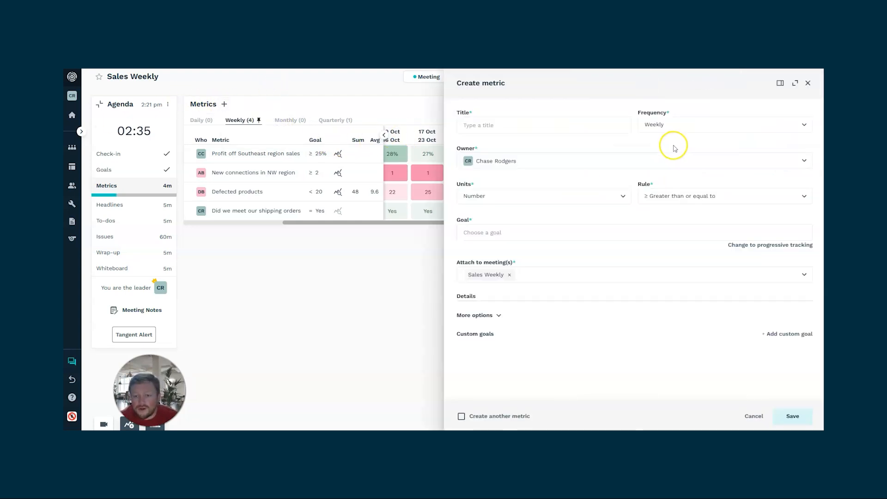
left_click(531, 124)
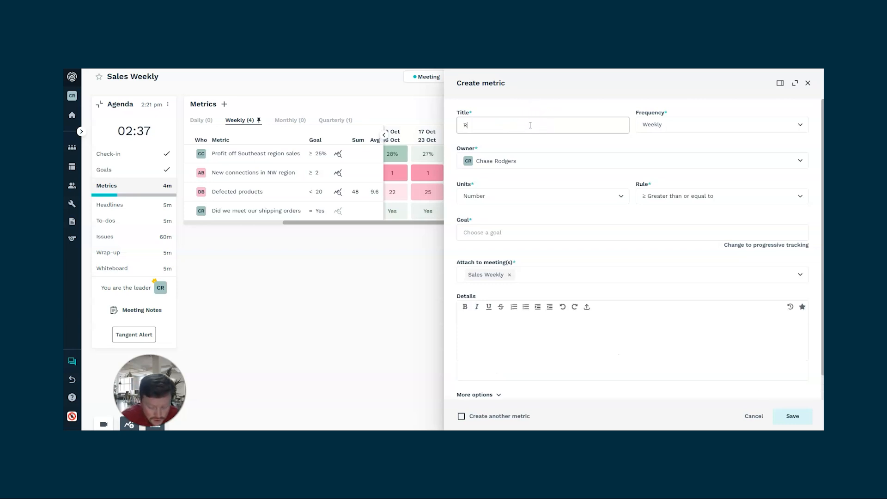
left_click(529, 232)
type("50")
left_click(564, 212)
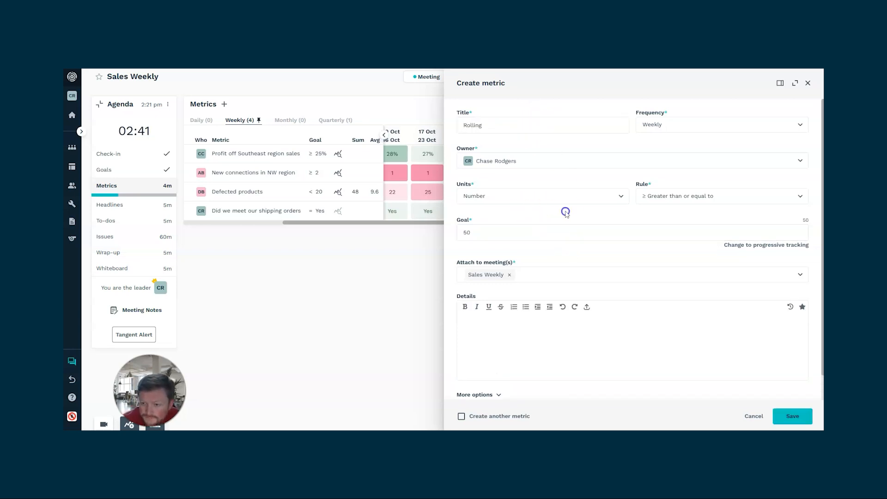
- Enable Show average with the Rolling average option for the new metric and save it
scroll(709, 261, "down", 2)
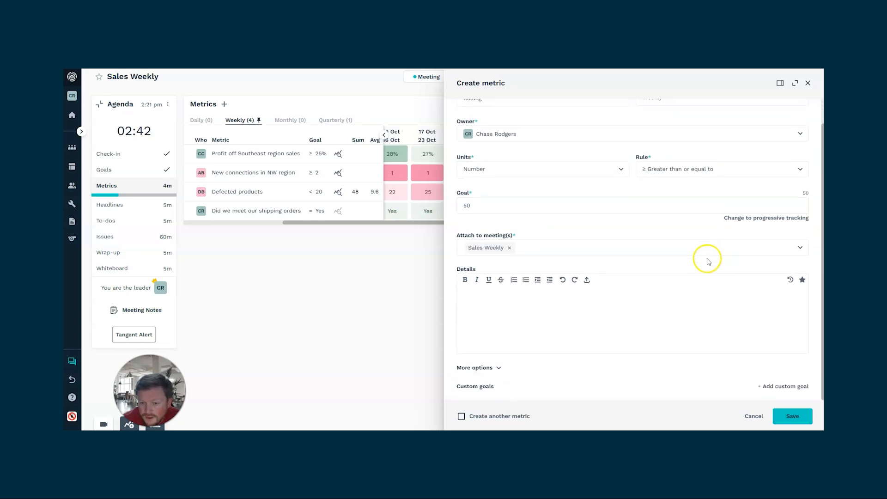
left_click(498, 368)
scroll(564, 340, "down", 2)
left_click(469, 331)
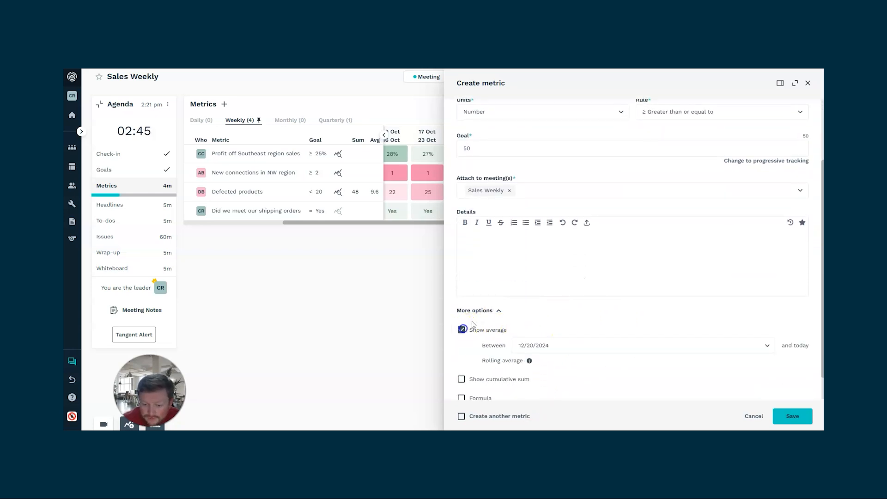
scroll(655, 258, "down", 1)
left_click(473, 331)
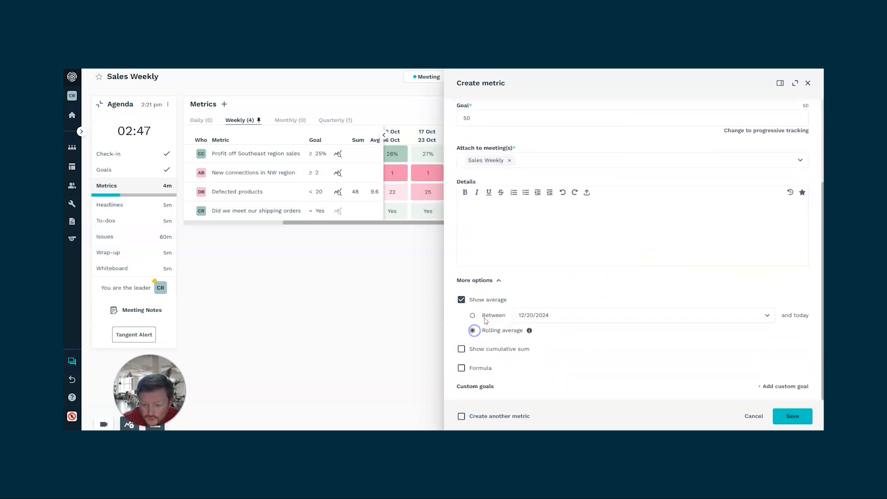
mouse_move(529, 332)
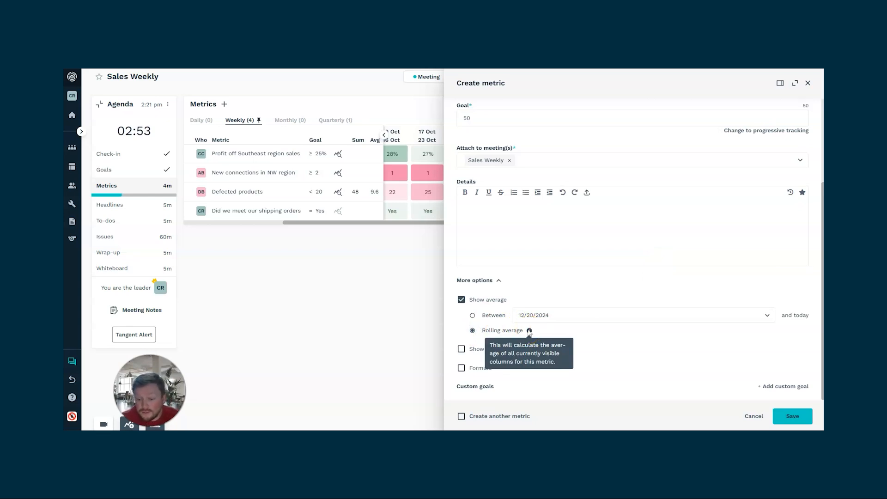
left_click(783, 415)
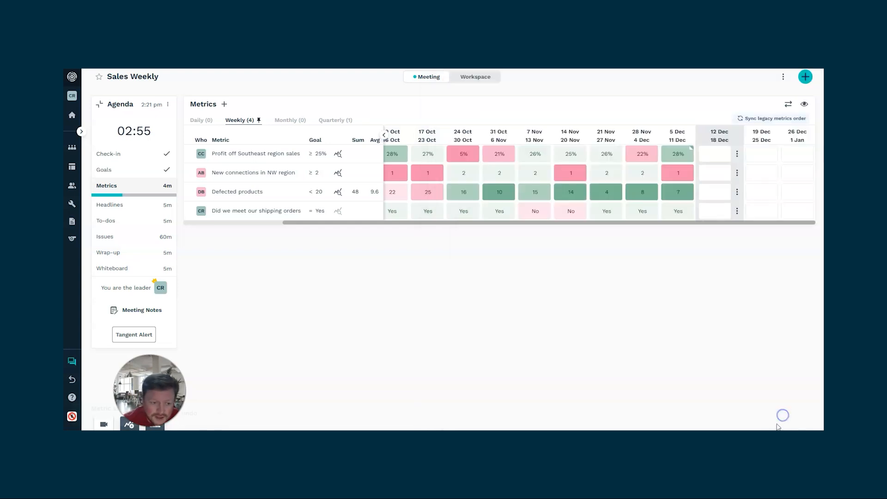
- Enter Rolling metric values of 50 for 17 Oct–23 Oct, 45 for 24 Oct–30 Oct and 50 for 7 Nov–13 Nov
left_click(423, 230)
type("50")
left_click(458, 232)
type("45")
left_click(492, 227)
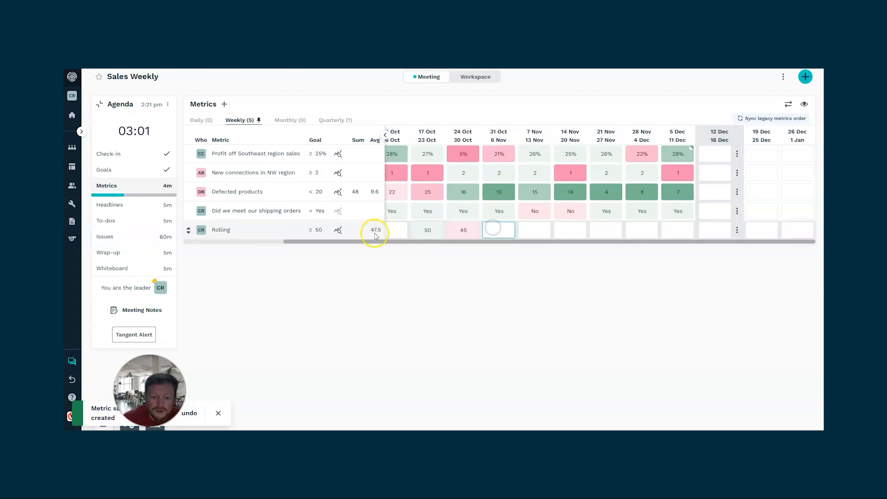
left_click(533, 230)
type("500")
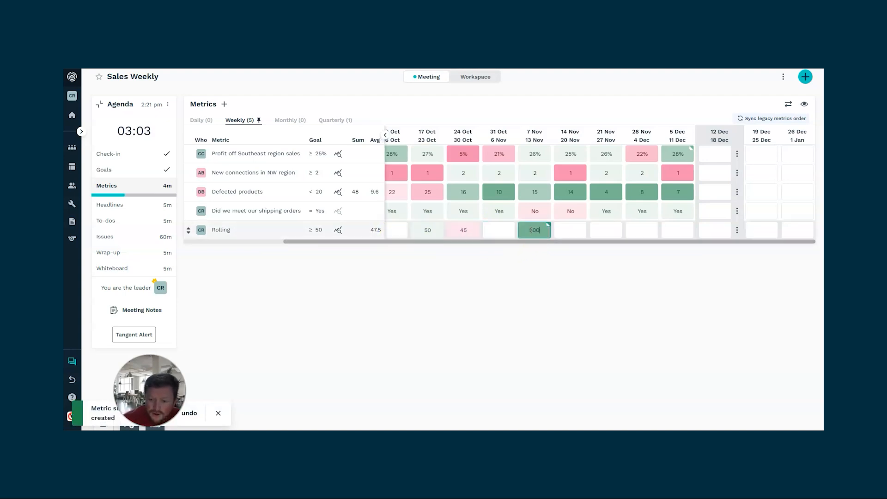
key("BackSpace")
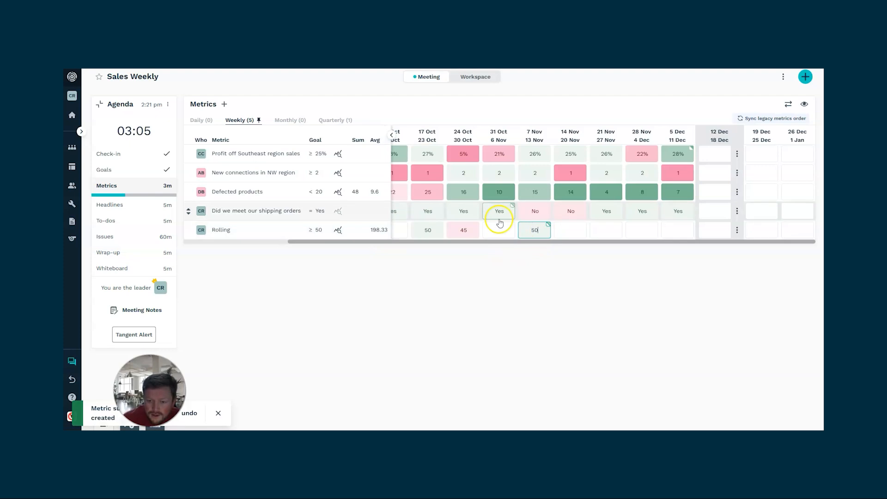
left_click(503, 229)
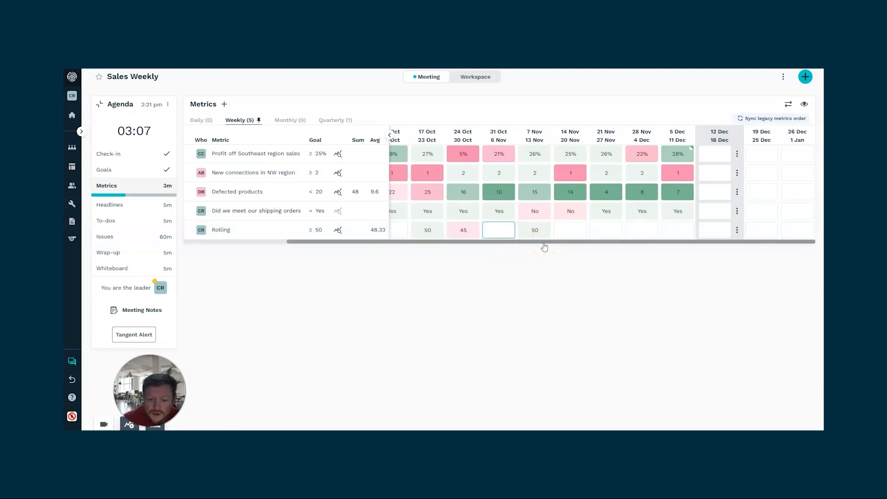
left_click(507, 239)
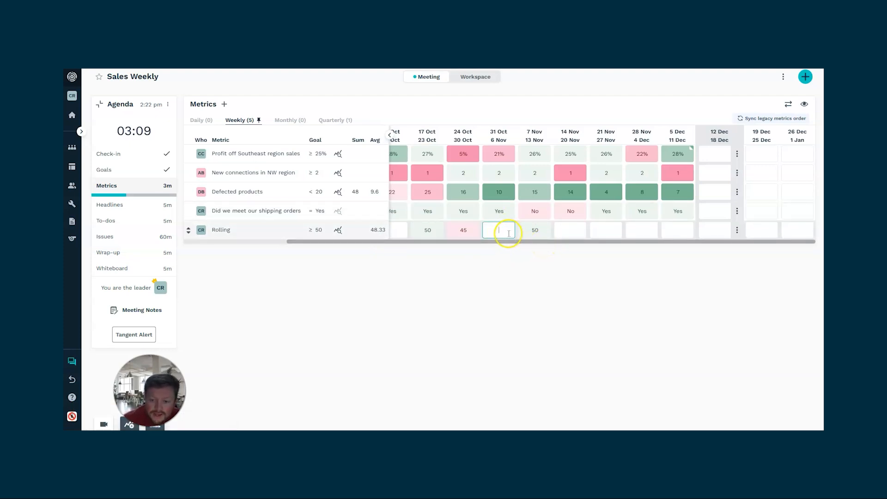
- Try a value of 0 for the Rolling metric in the 14 Nov–20 Nov week and clear it again
left_click(573, 230)
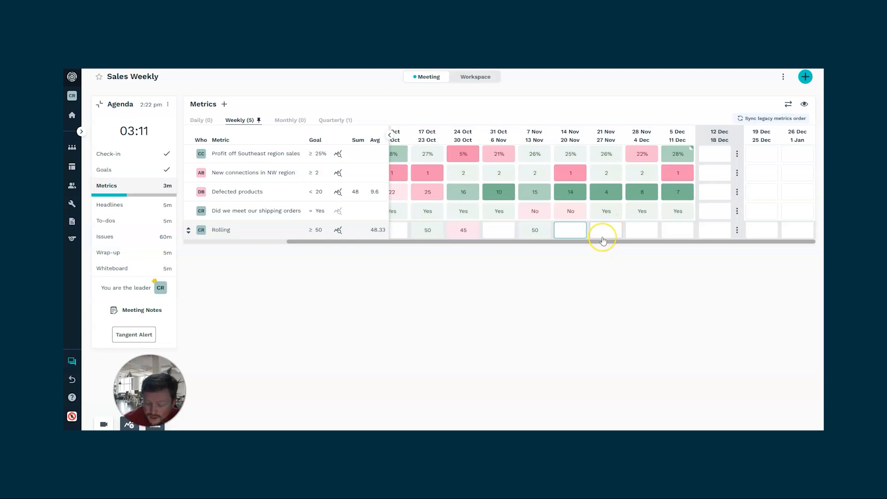
type("0")
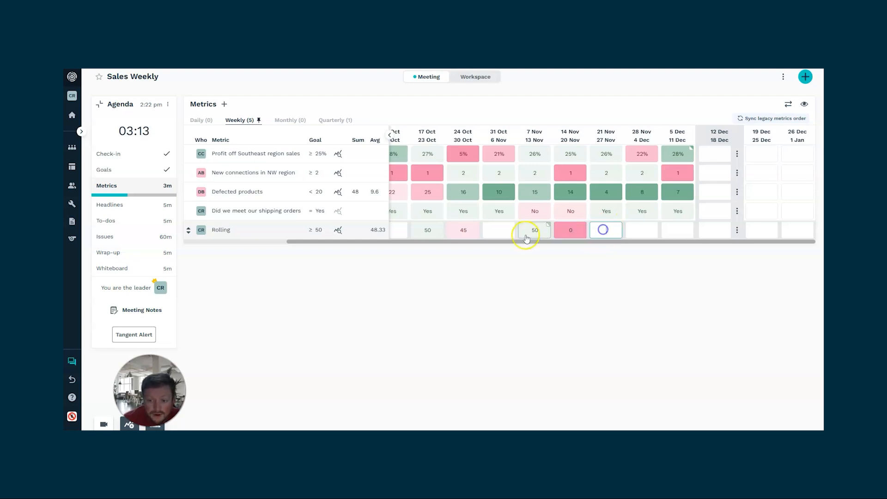
left_click(578, 228)
key("BackSpace")
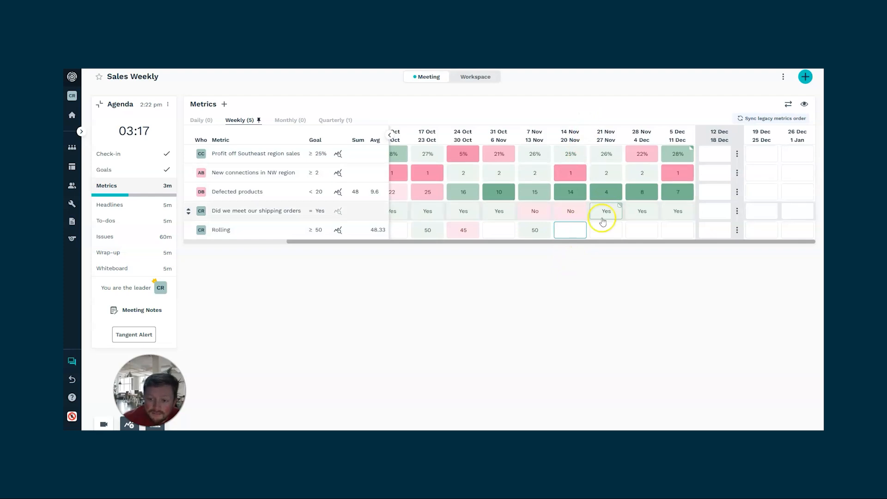
left_click(578, 280)
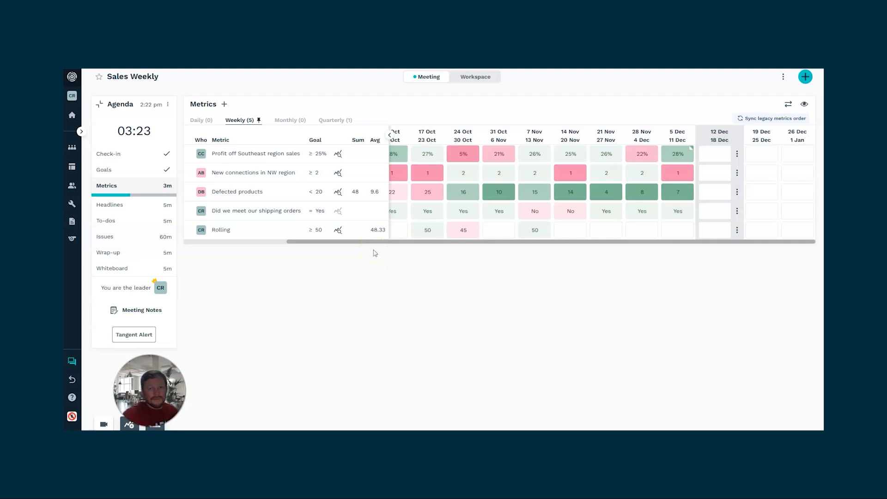
- Go to the Headlines section, add the quick headline "Taking time off", and check the assignee choices for new headlines
left_click(121, 202)
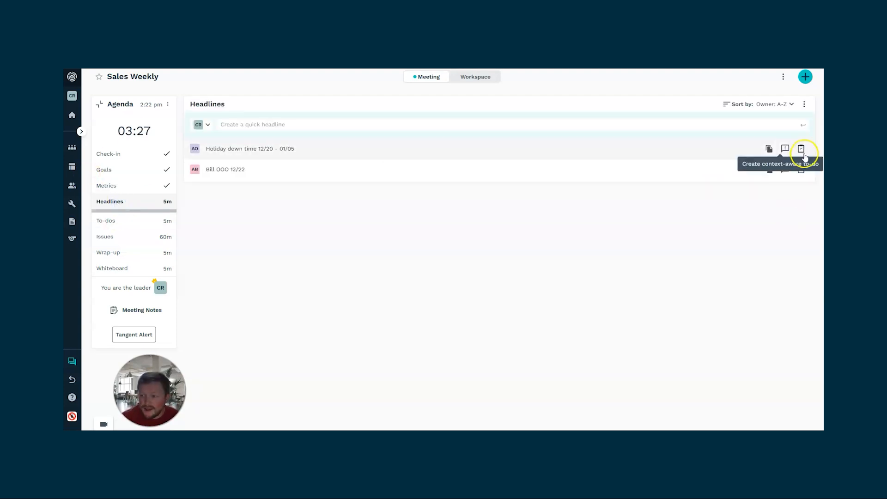
left_click(758, 125)
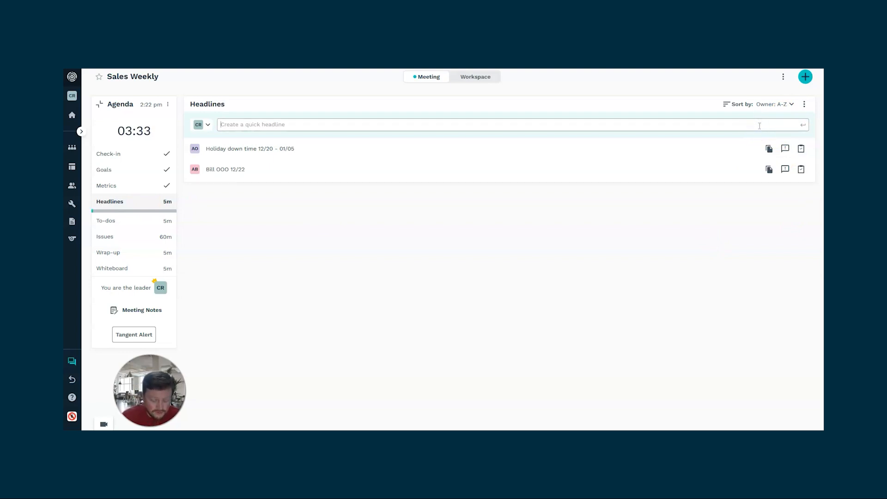
type("Tak")
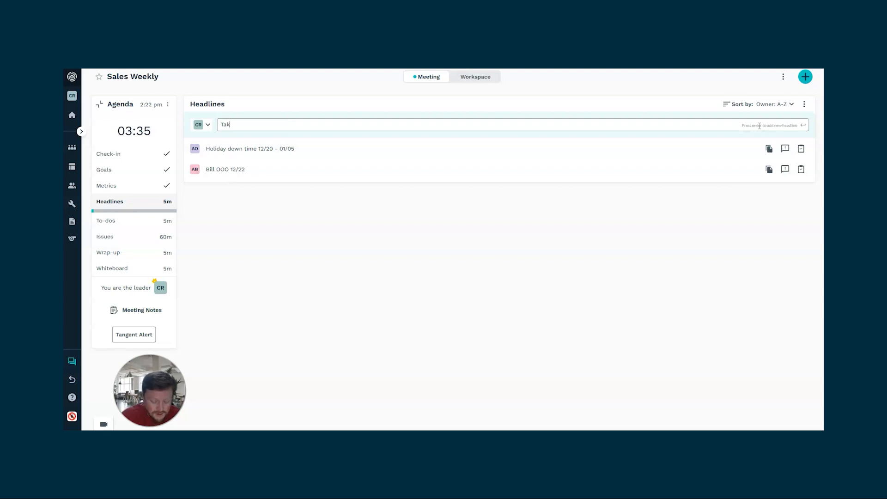
type("ing time off")
key("Return")
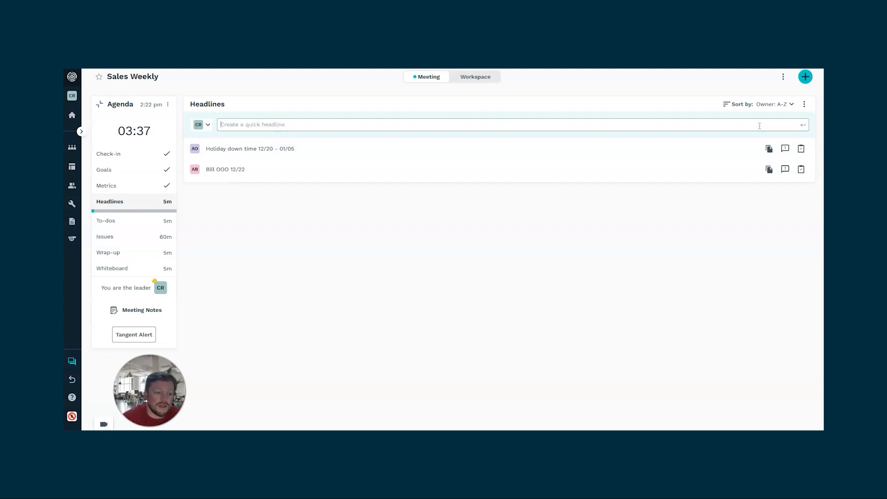
left_click(208, 124)
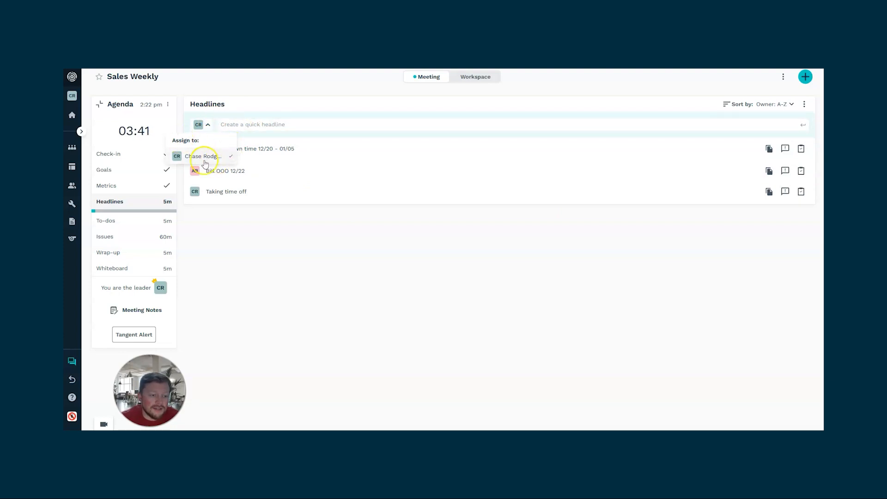
left_click(274, 237)
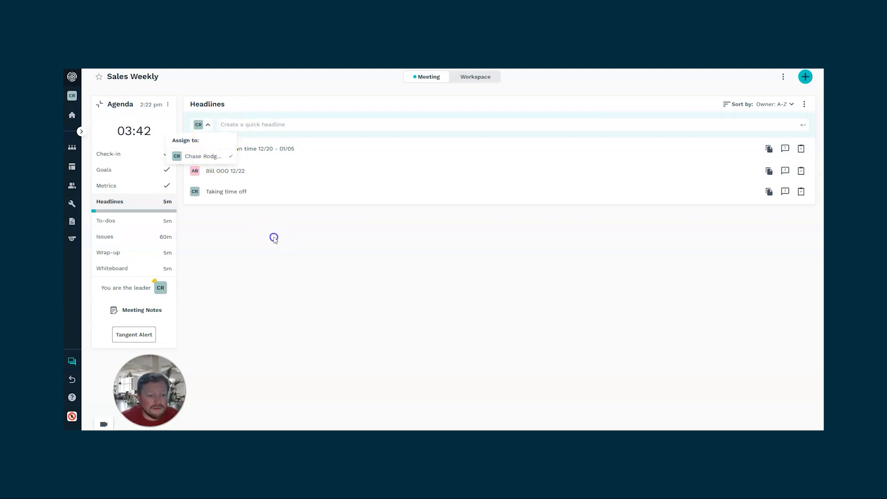
- Check the additional options available for headlines and move on to the meeting's To-dos section
left_click(803, 105)
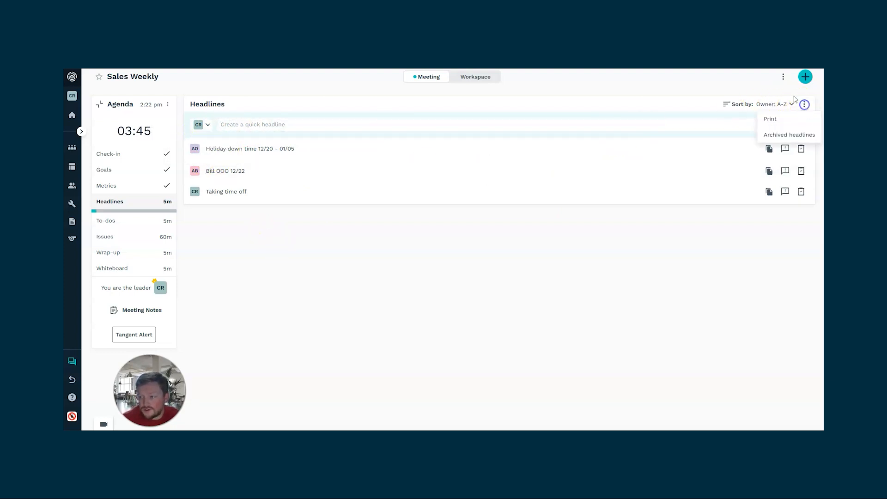
left_click(535, 259)
left_click(133, 223)
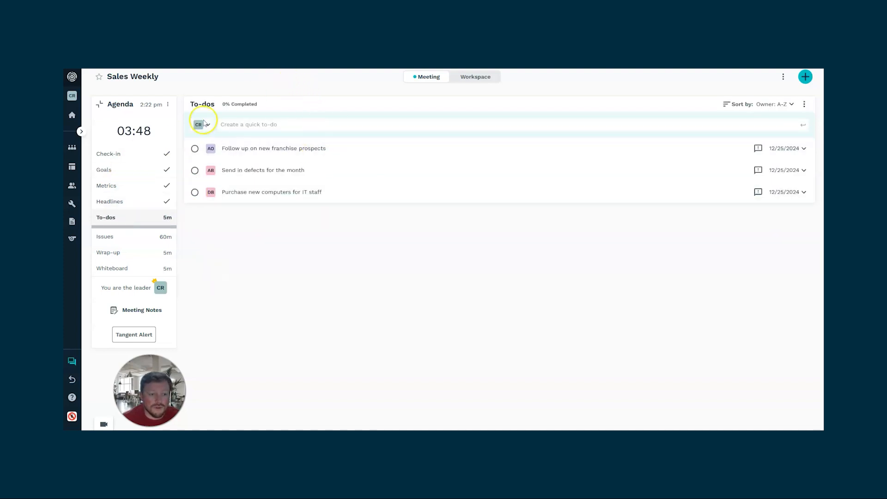
- Try marking the to-do "Follow up on new franchise prospects" as complete and reopen it
left_click(194, 149)
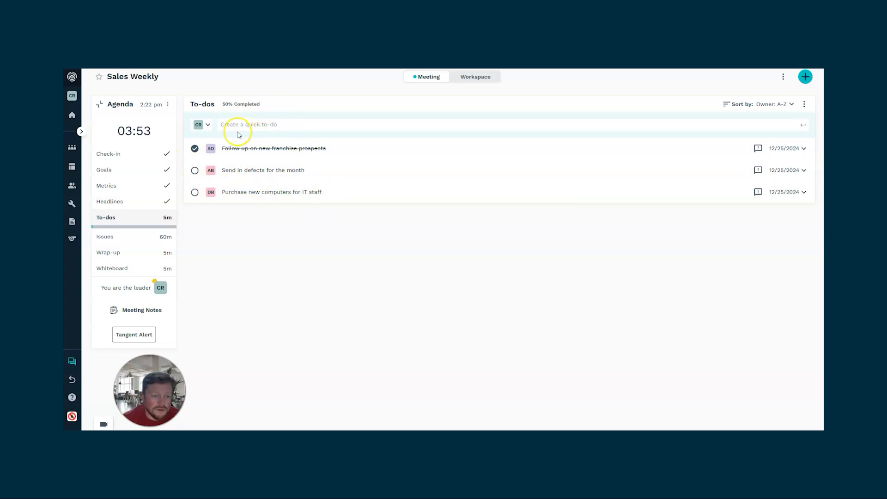
left_click(194, 149)
- Add a quick to-do titled "Quick todo" to the To-dos section
left_click(510, 120)
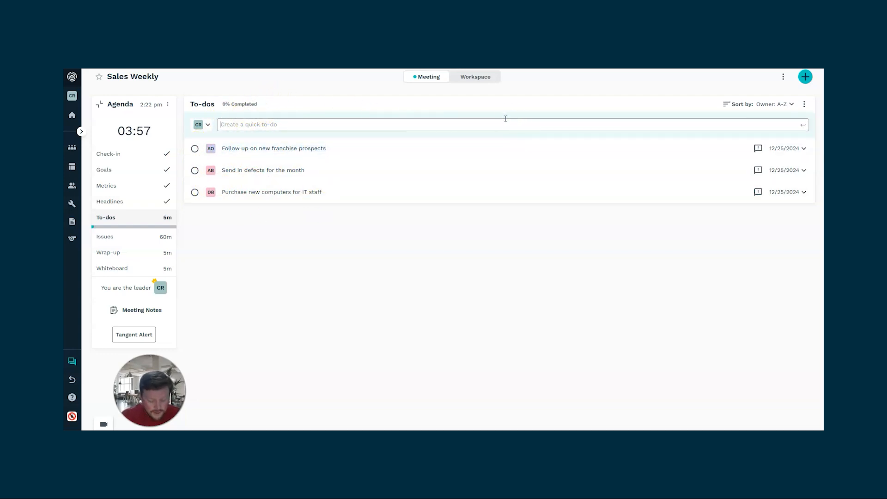
type("Quick todo")
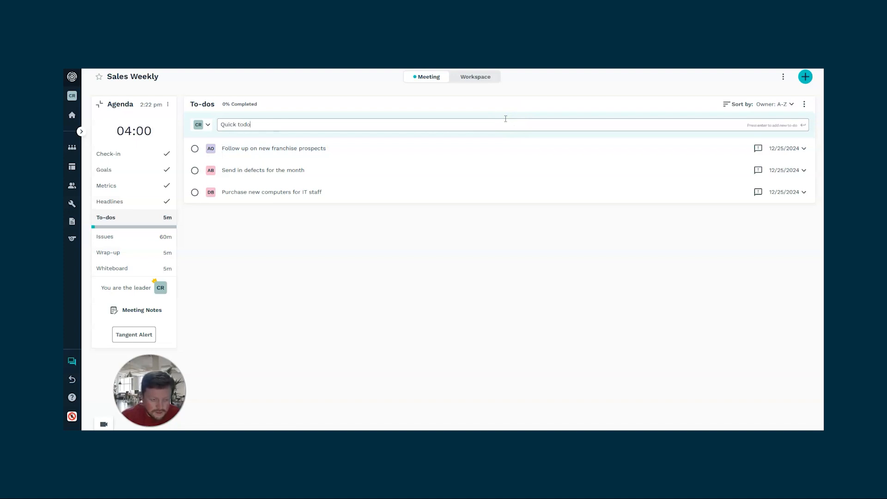
key("Return")
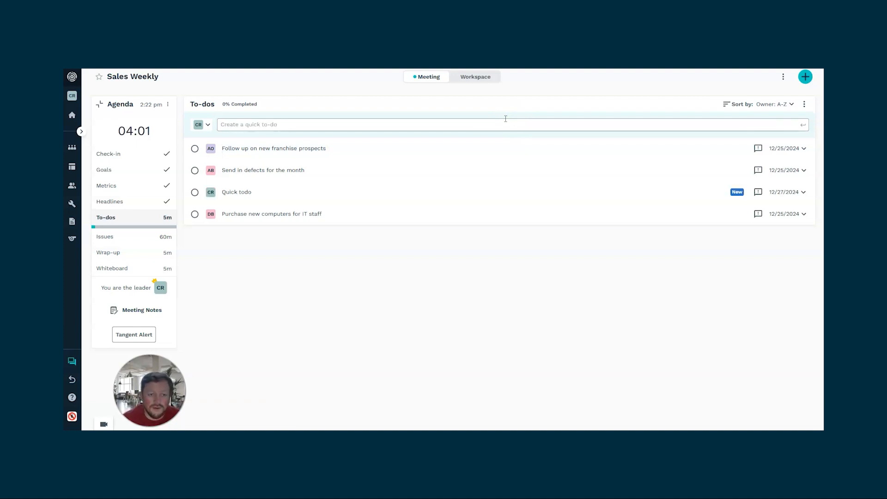
- Check the additional options for to-dos and for goals, including automatic to-do creation for incomplete milestones
left_click(804, 104)
left_click(670, 313)
left_click(106, 169)
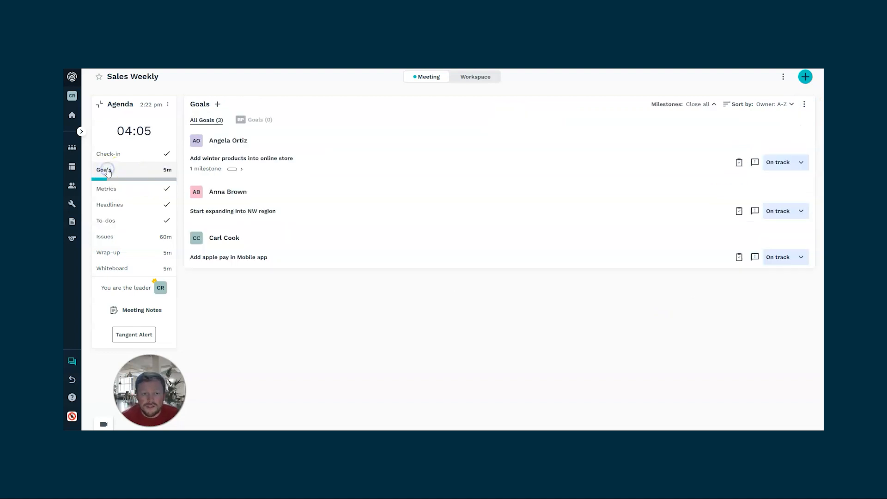
left_click(805, 104)
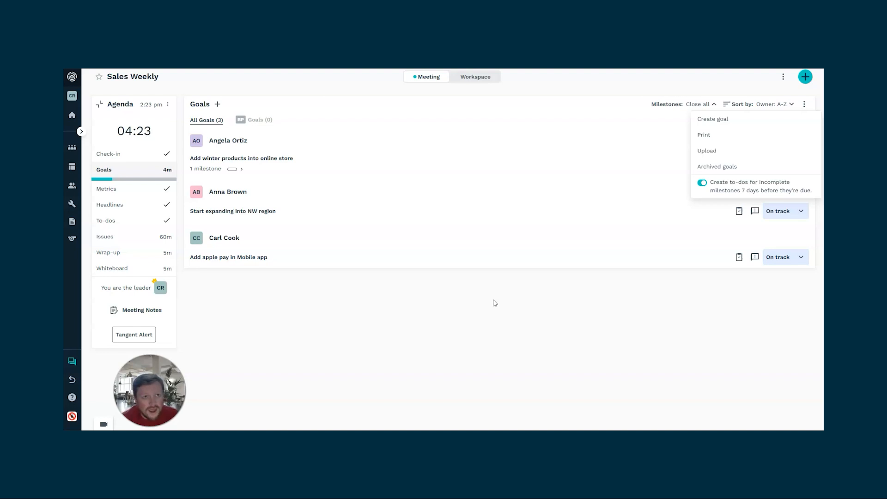
left_click(528, 325)
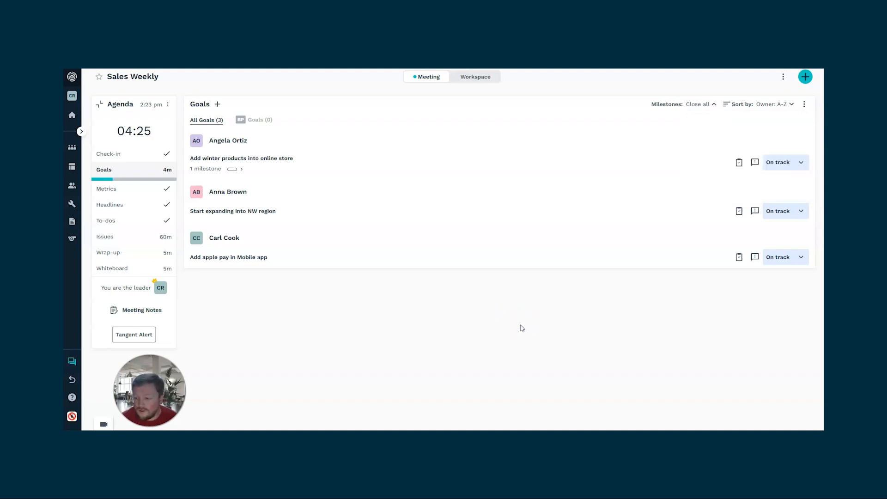
- Go to the Issues section and change the prioritization method to Star voting
left_click(121, 236)
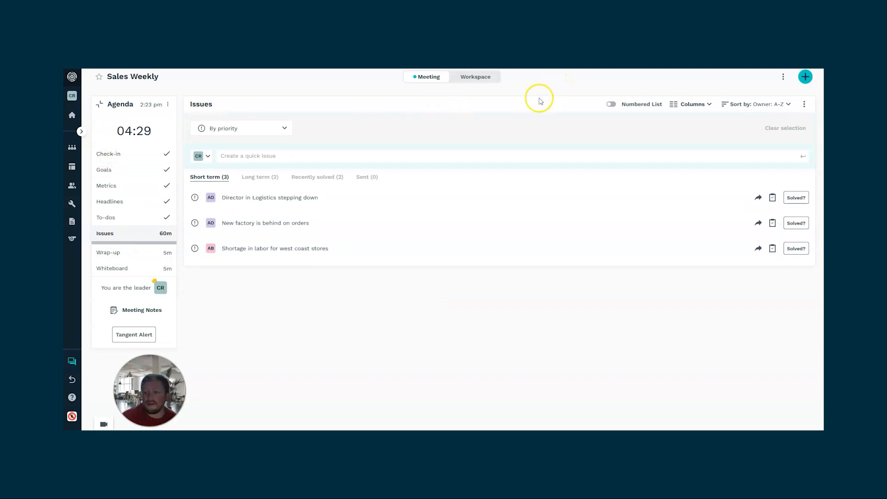
left_click(269, 132)
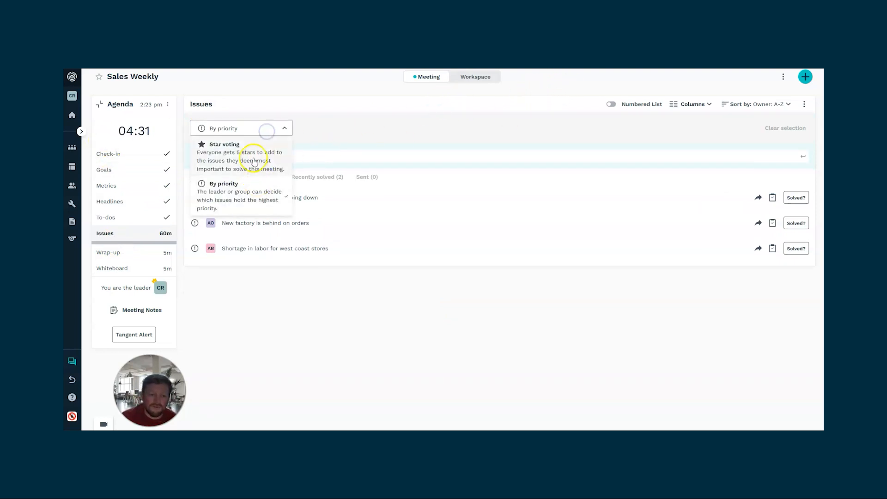
left_click(253, 163)
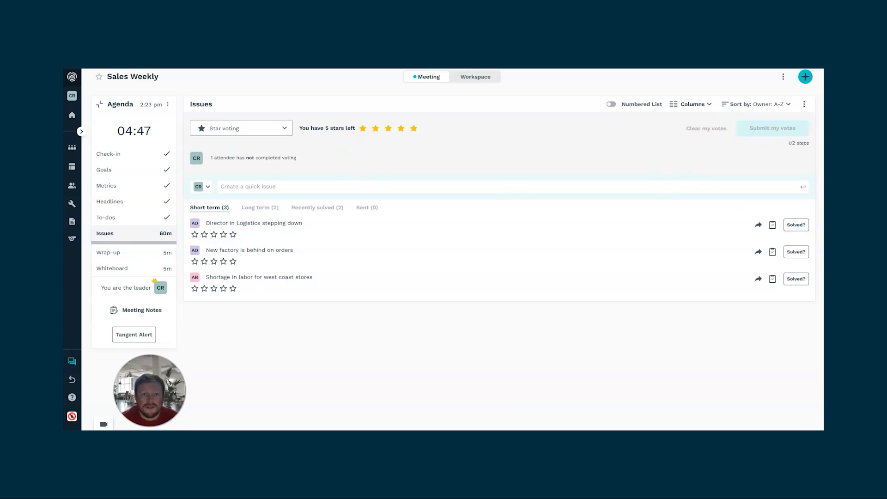
- Vote 3 stars for the Logistics director issue and 1 star for each other issue, submit the votes, and end voting with sorted results
left_click(204, 235)
left_click(194, 262)
left_click(194, 288)
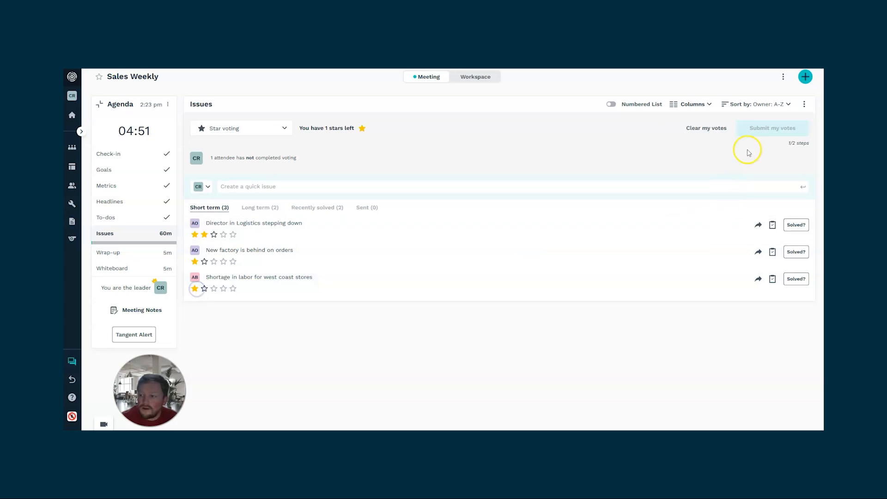
left_click(214, 234)
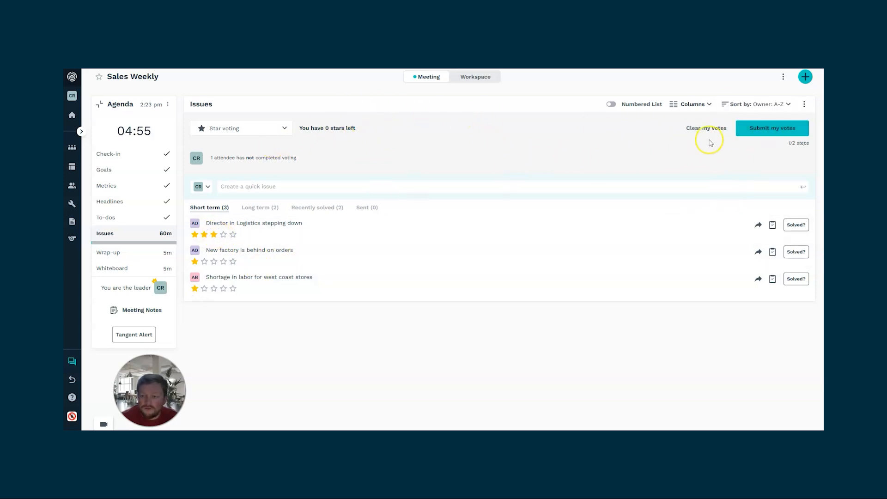
left_click(765, 128)
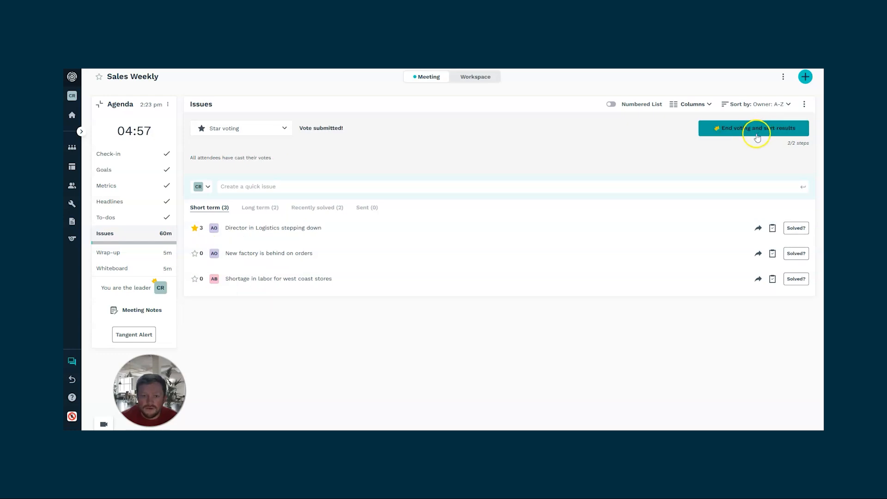
left_click(777, 129)
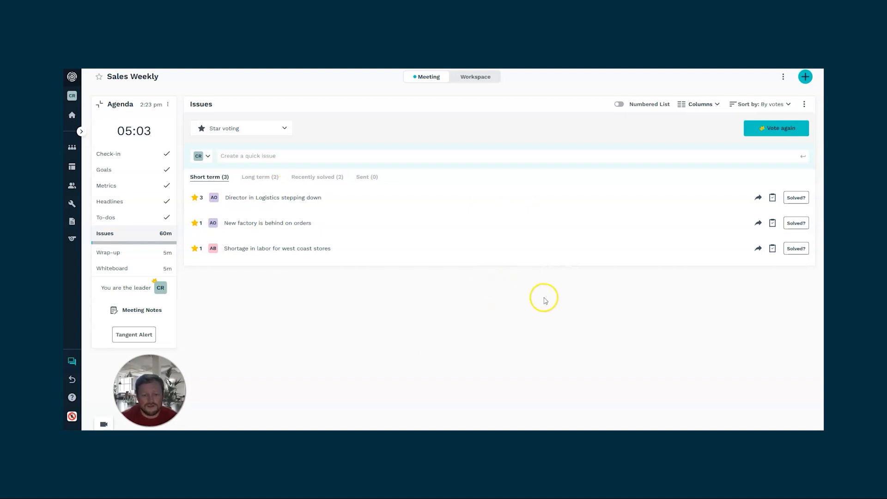
- Look through the Long term, Recently solved and Sent issues and return to the Short term list
left_click(259, 177)
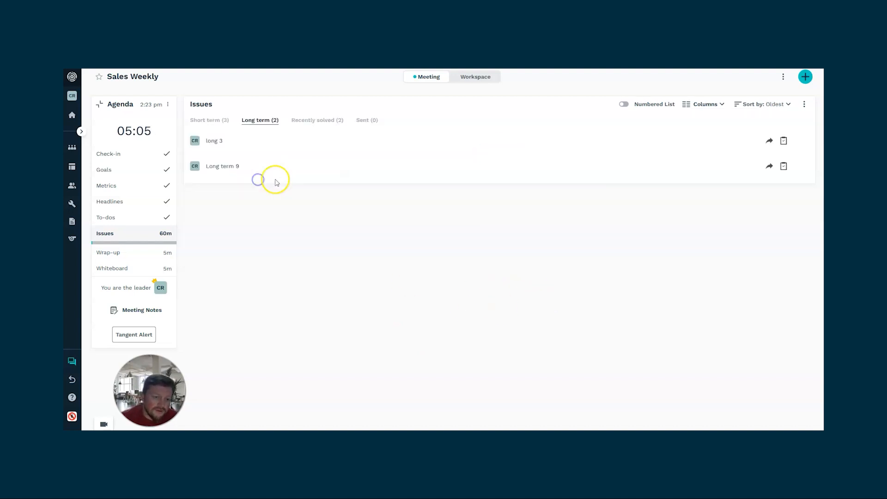
left_click(318, 120)
left_click(370, 120)
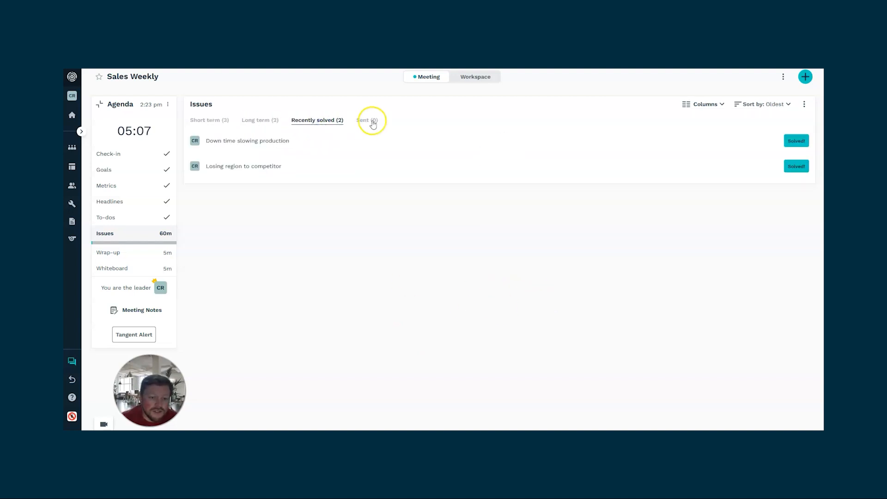
left_click(244, 124)
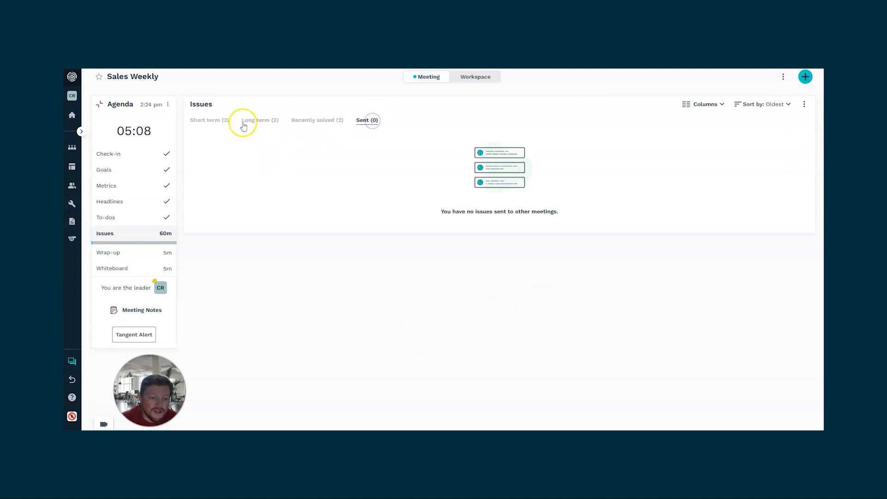
left_click(209, 120)
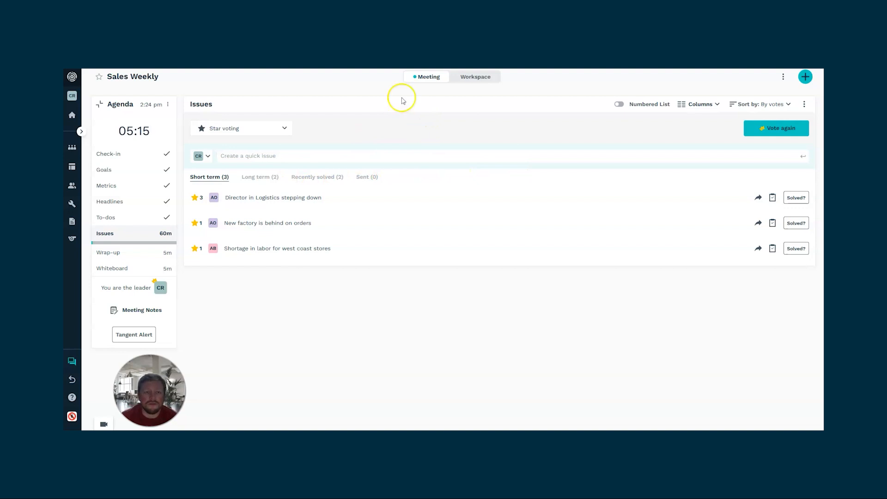
- Open the meeting notes and rename the note from December 13, 2024 as "Sales"
left_click(134, 308)
left_click_drag(355, 275, 396, 250)
left_click(232, 294)
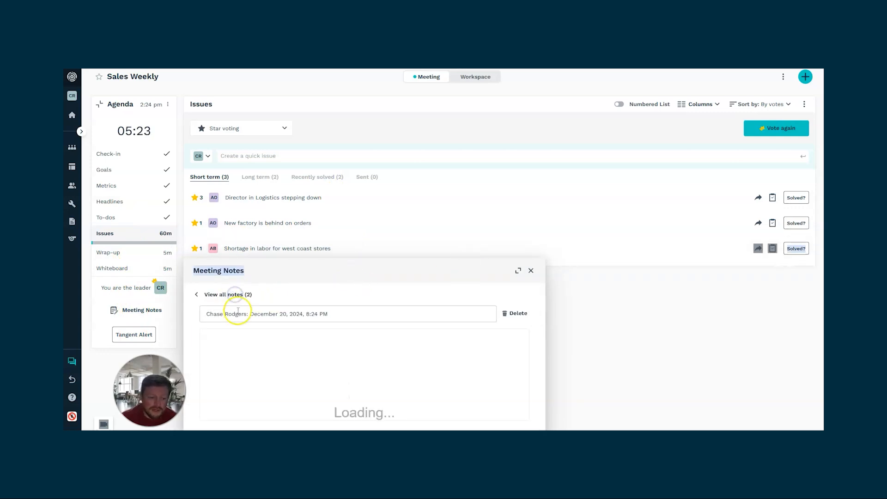
left_click(222, 294)
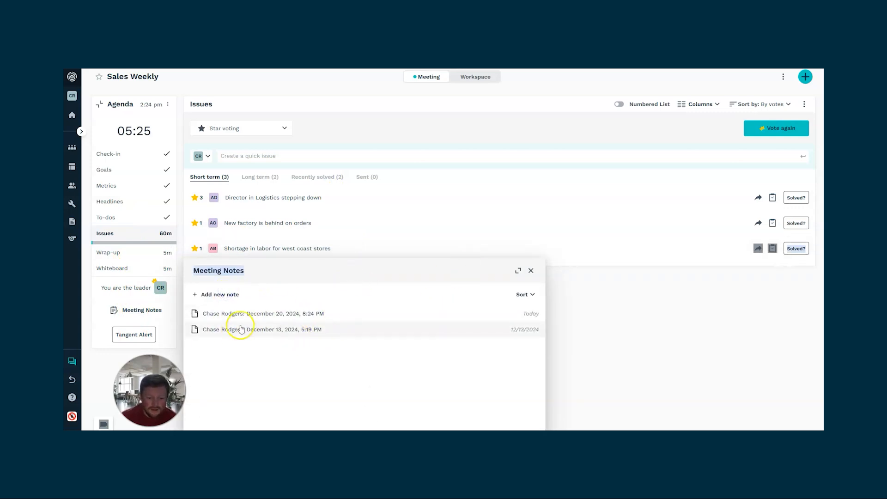
left_click(235, 329)
triple_click(307, 315)
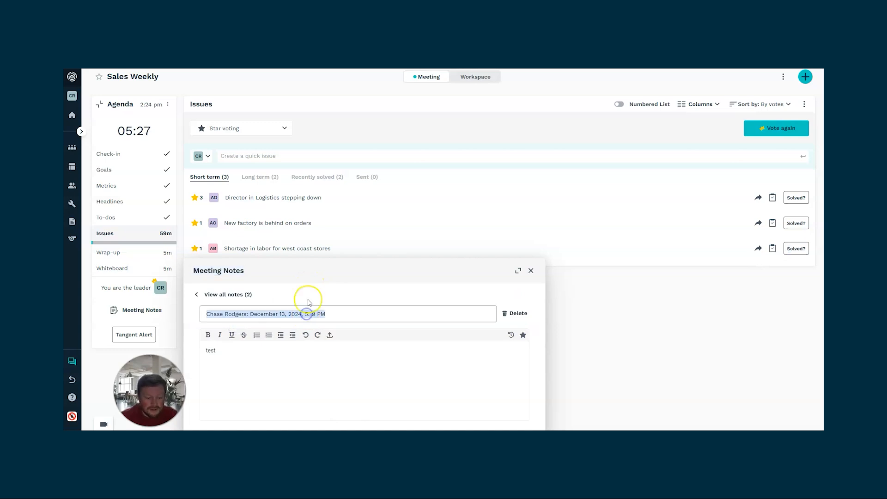
type("Sales")
left_click(198, 294)
- Rename the December 20, 2024 note as "12/20 Meeting" and close the meeting notes
left_click(228, 312)
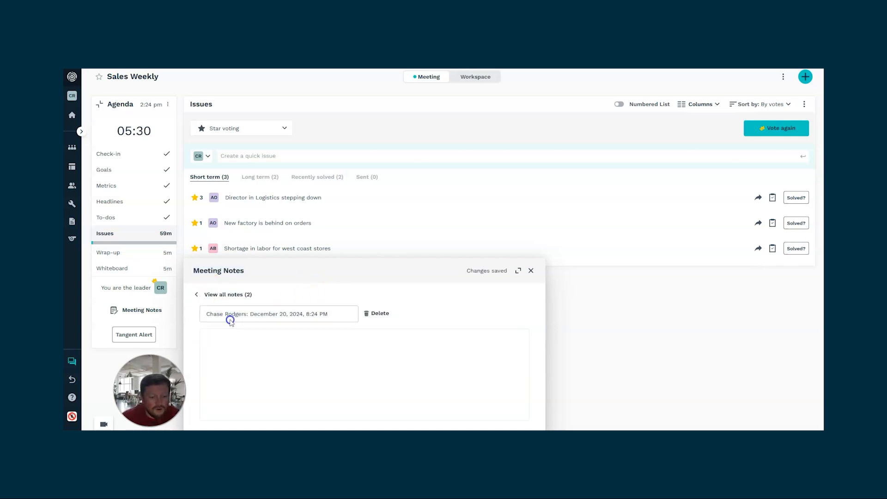
triple_click(286, 317)
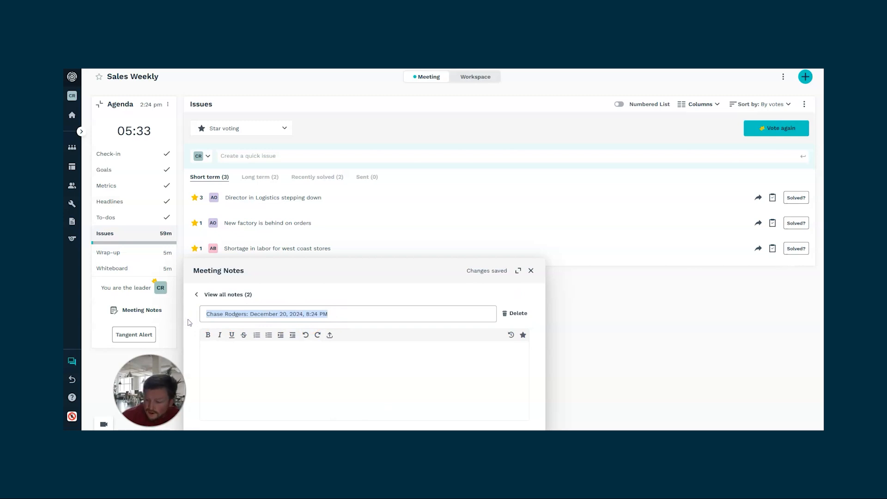
type("12/20 Meeting")
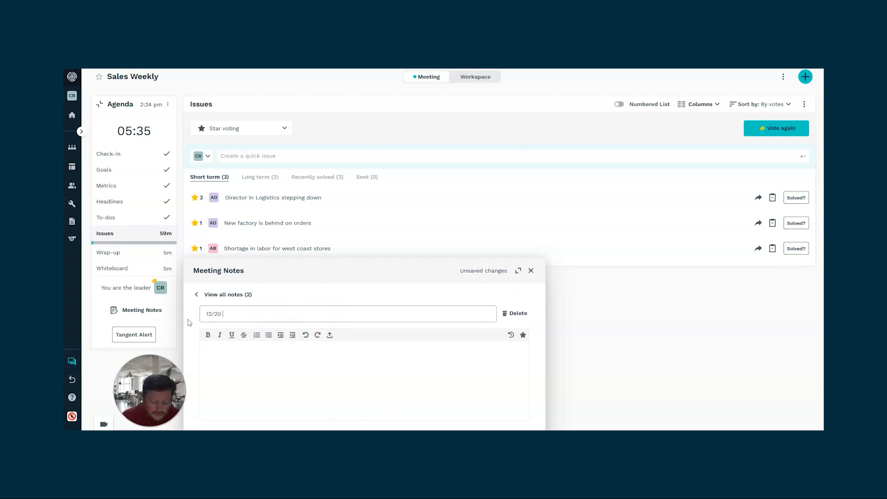
left_click(218, 295)
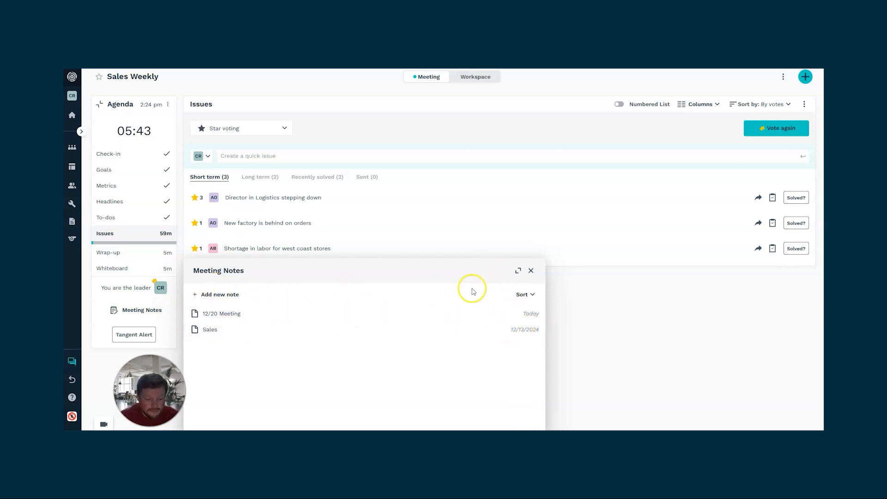
left_click(532, 271)
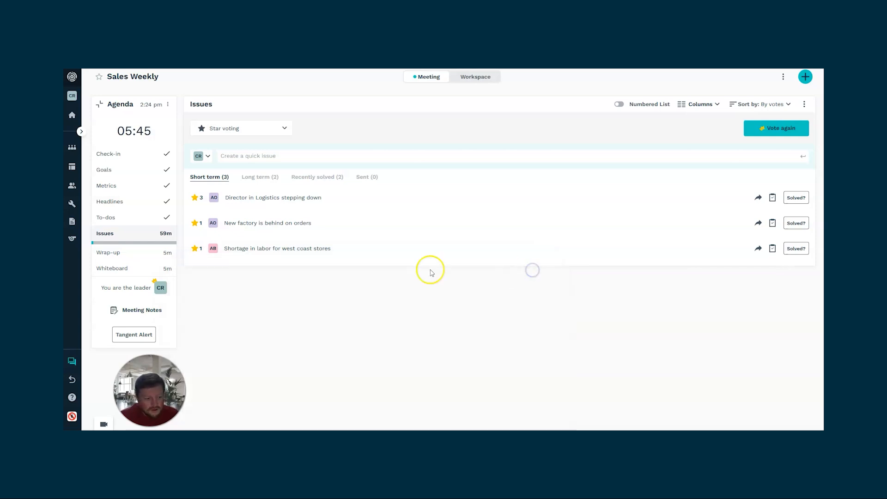
- Try the two-column and four-column layouts for the short-term issues
left_click(702, 104)
left_click(693, 135)
left_click(699, 104)
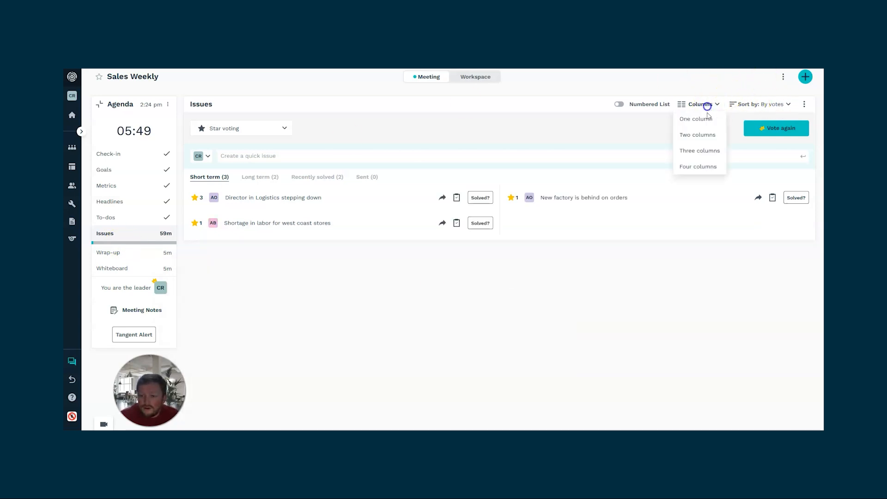
left_click(695, 166)
- Enable the Numbered List option for the issues and set their layout to one column
left_click(619, 104)
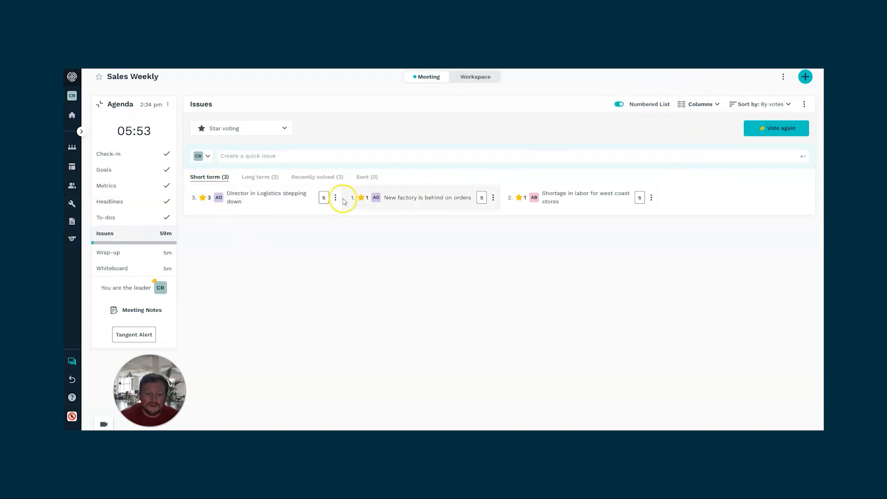
left_click(700, 104)
left_click(703, 121)
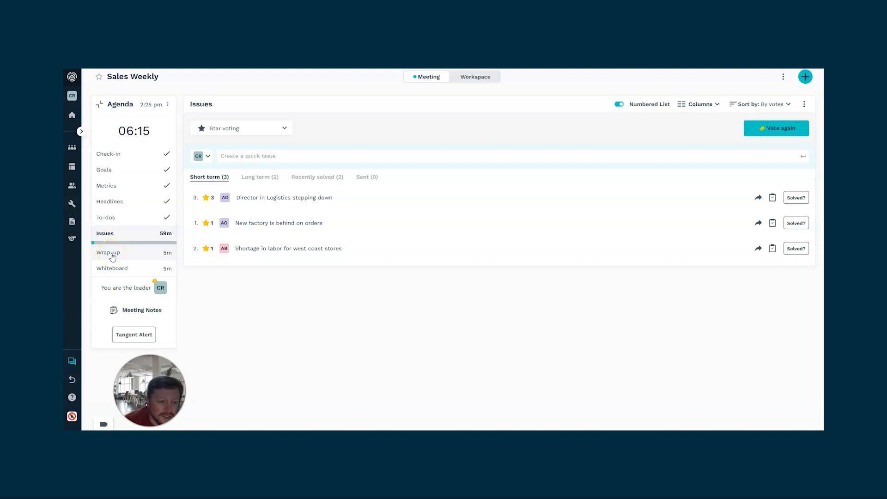
left_click(248, 108)
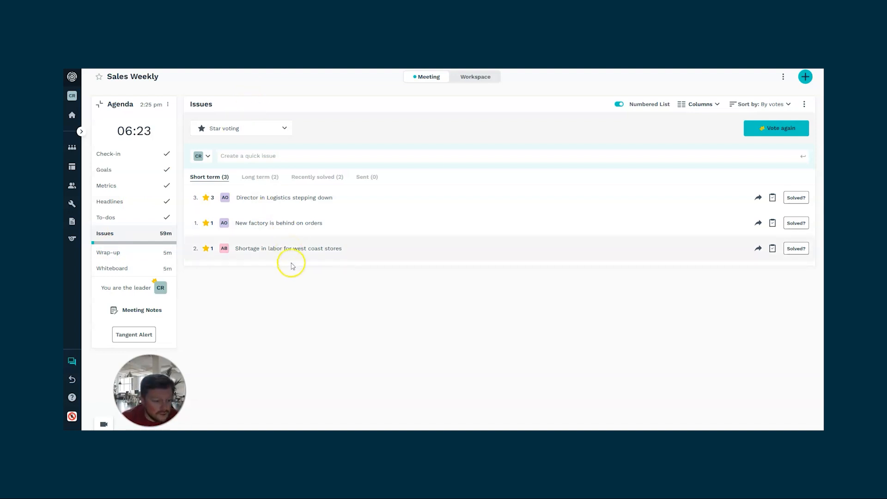
- Go to the Wrap-up section and add a quick to-do titled "Forgot todo"
left_click(133, 253)
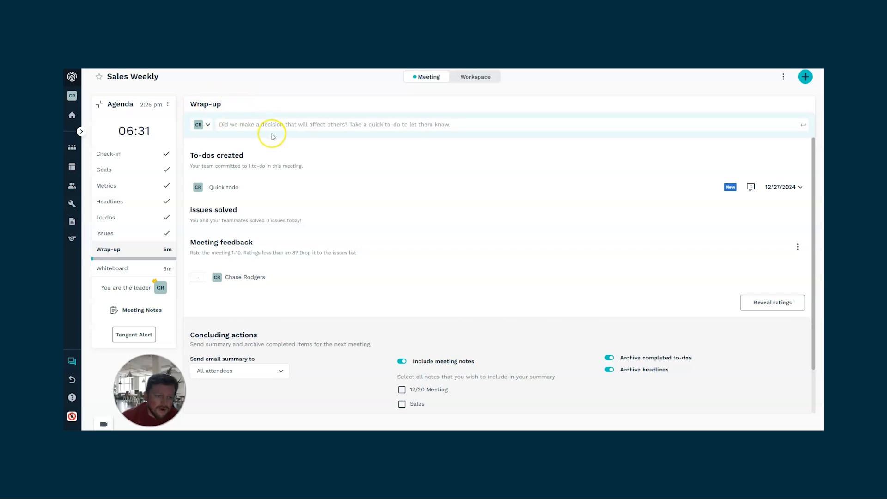
left_click(269, 124)
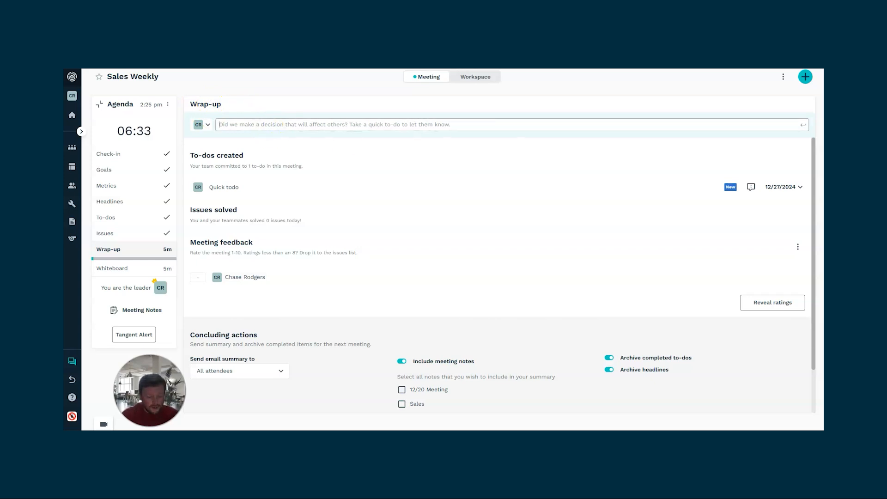
type("Forgot todo")
key("Return")
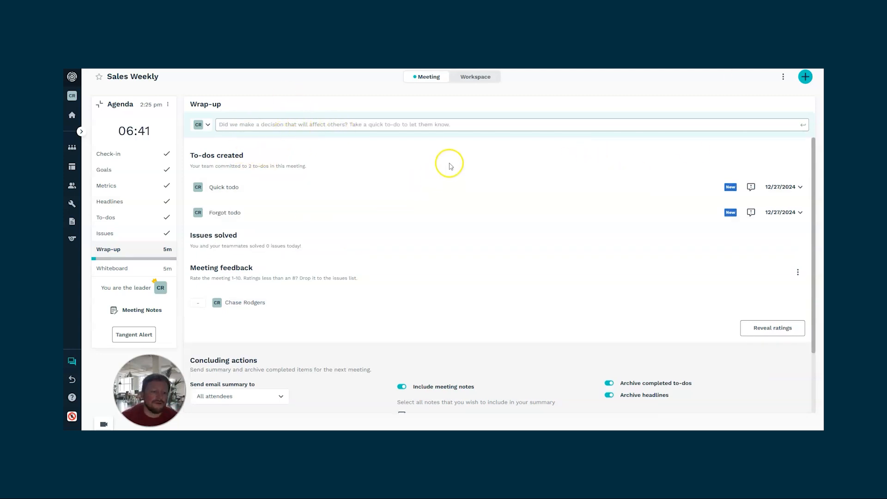
- Rate the meeting 10 in the meeting feedback and reveal the ratings
scroll(451, 166, "down", 2)
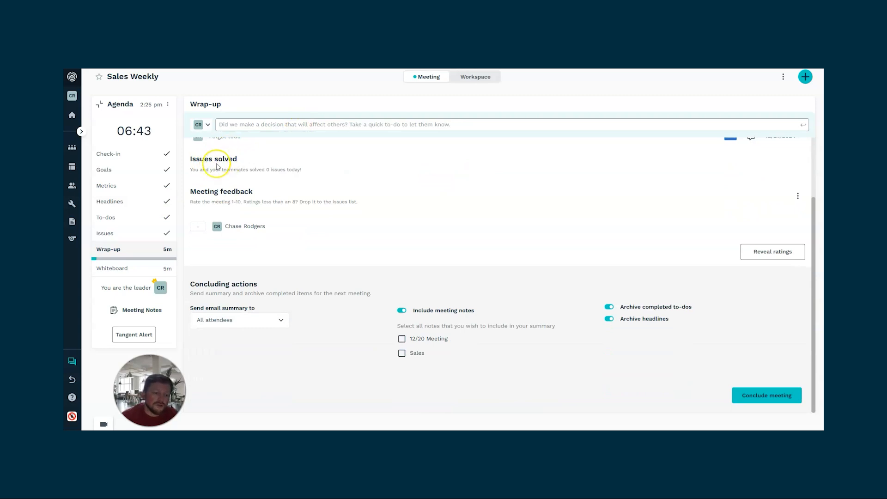
left_click(197, 225)
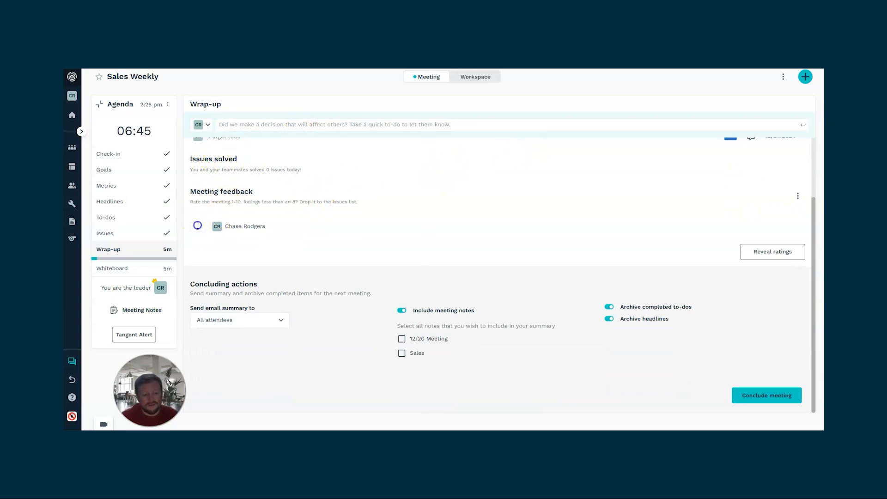
left_click(581, 295)
left_click(773, 260)
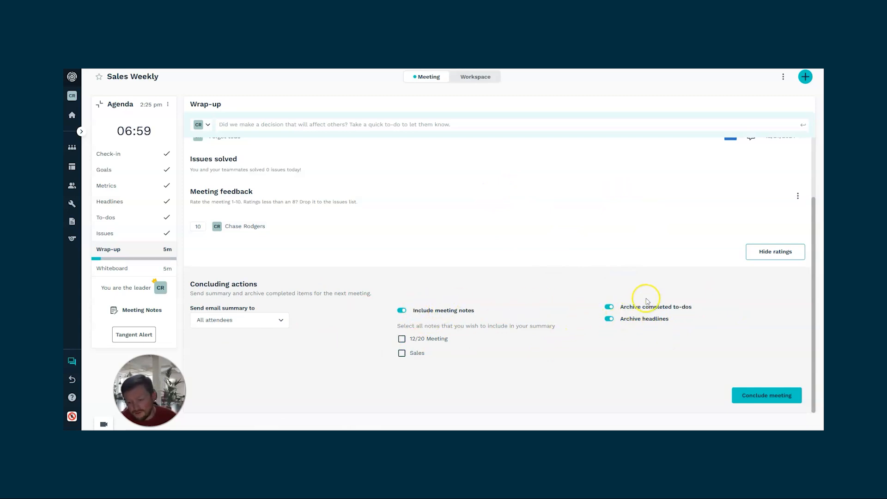
- Include only the 12/20 Meeting note in the meeting summary, leaving the Sales note unselected
left_click(610, 320)
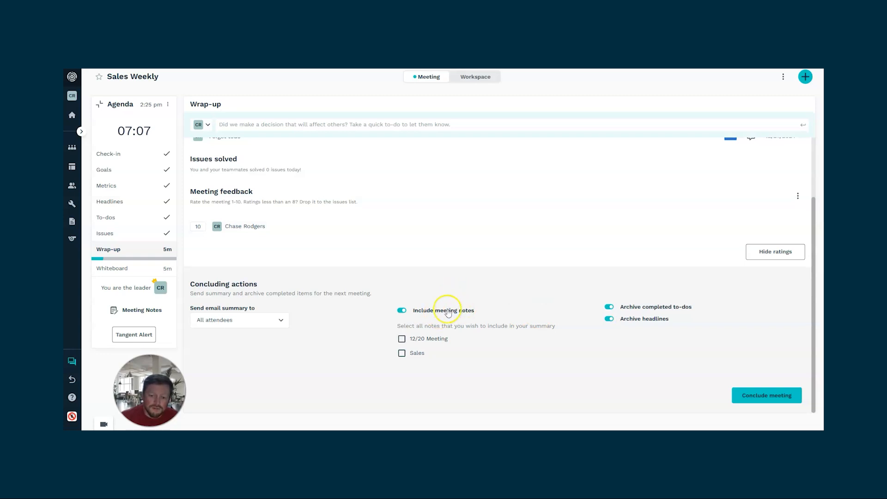
left_click(401, 354)
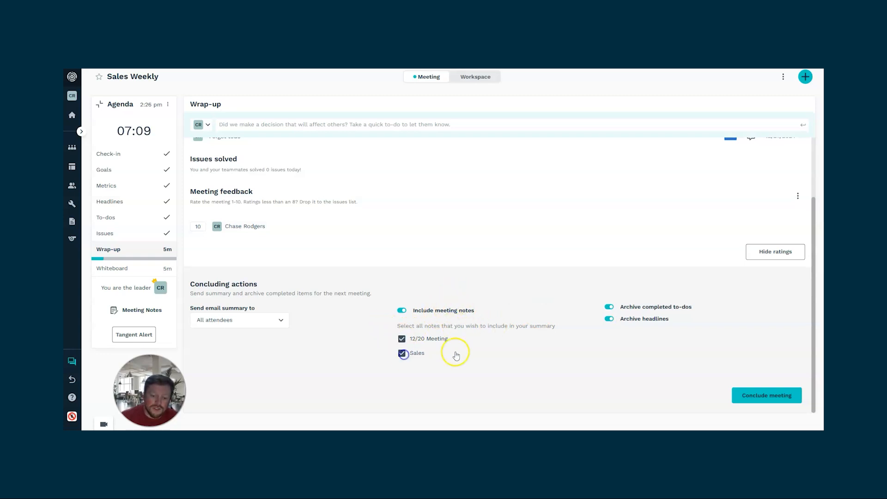
left_click(402, 353)
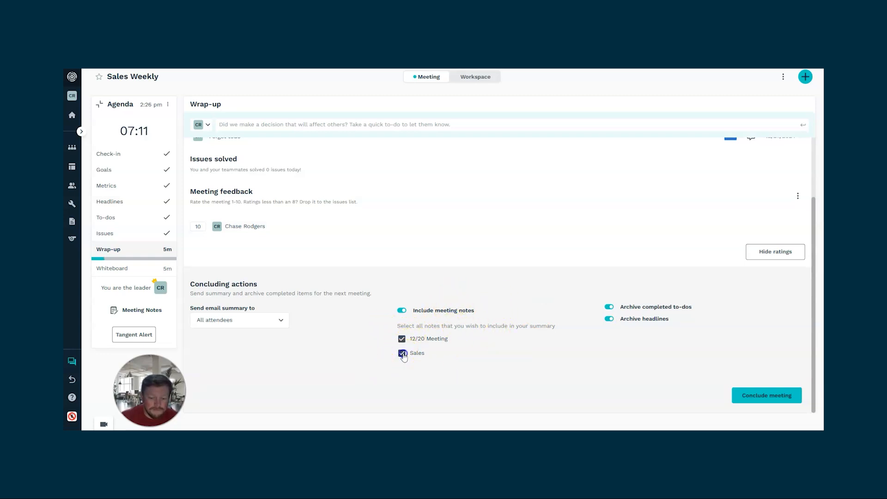
- Check the email summary recipient options, keep All attendees, and conclude the meeting
left_click(240, 324)
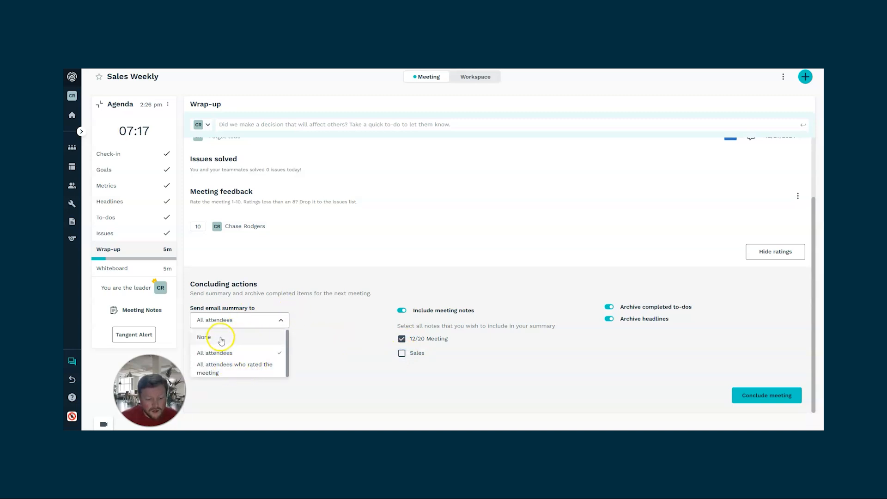
left_click(348, 319)
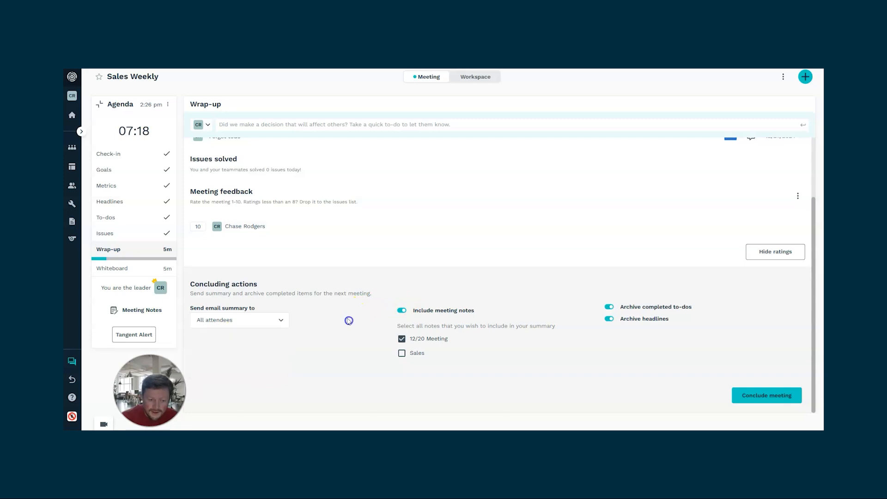
left_click(766, 396)
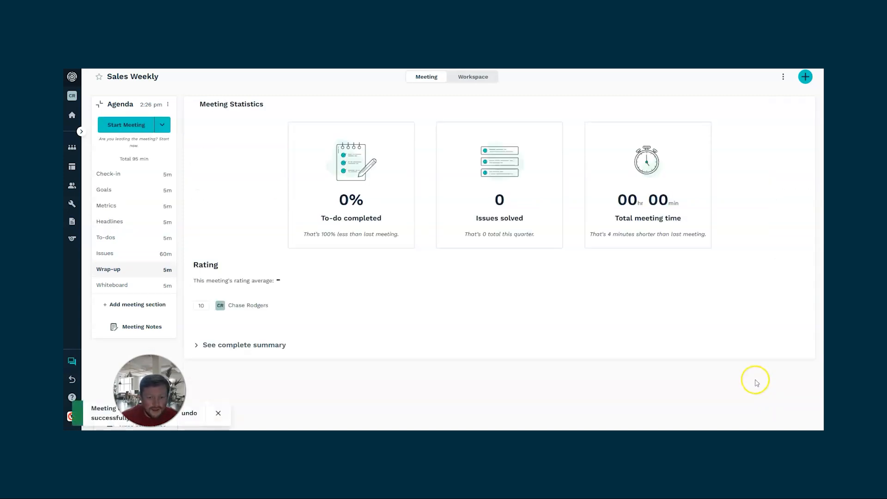